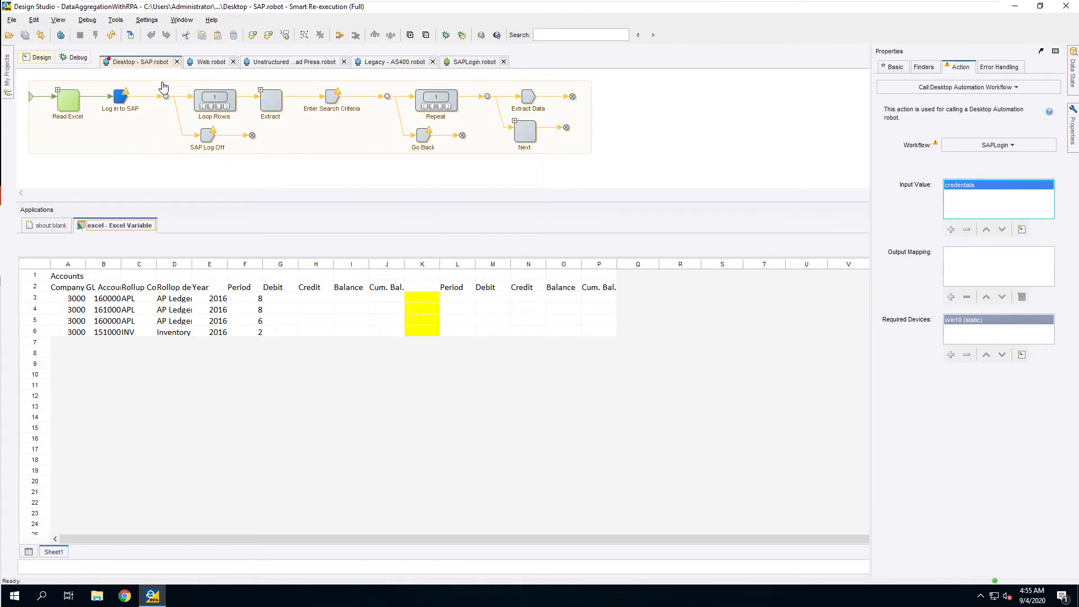
Step: Step into the SAPLogin workflow from the Log in to SAP step and shrink the recorder view to x0.4 zoom
{"action": "left_click", "coordinate": [131, 36]}
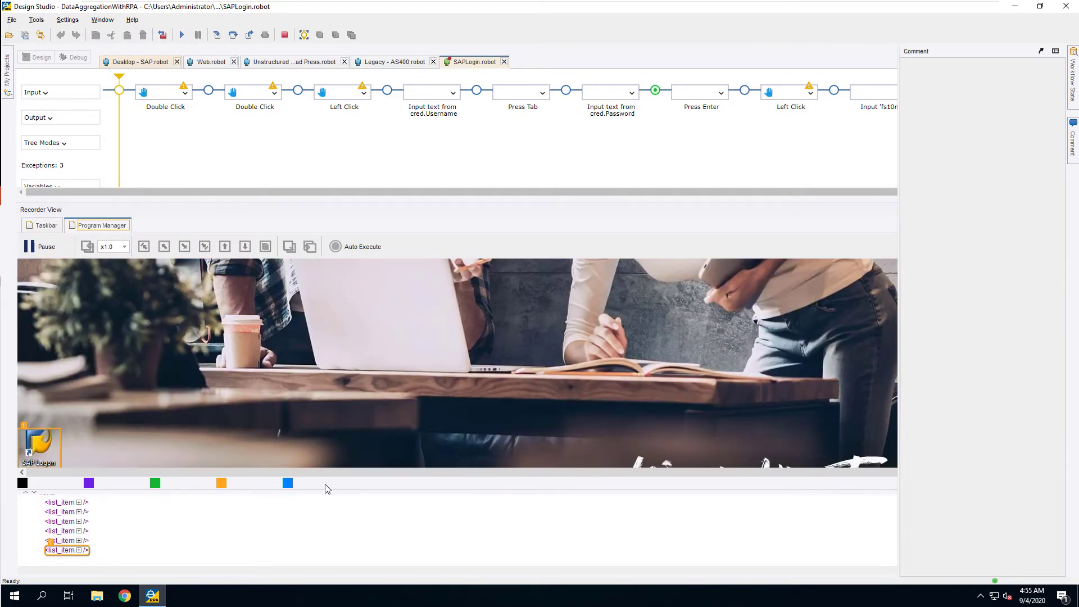
{"action": "left_click_drag", "start_coordinate": [328, 556], "coordinate": [325, 569]}
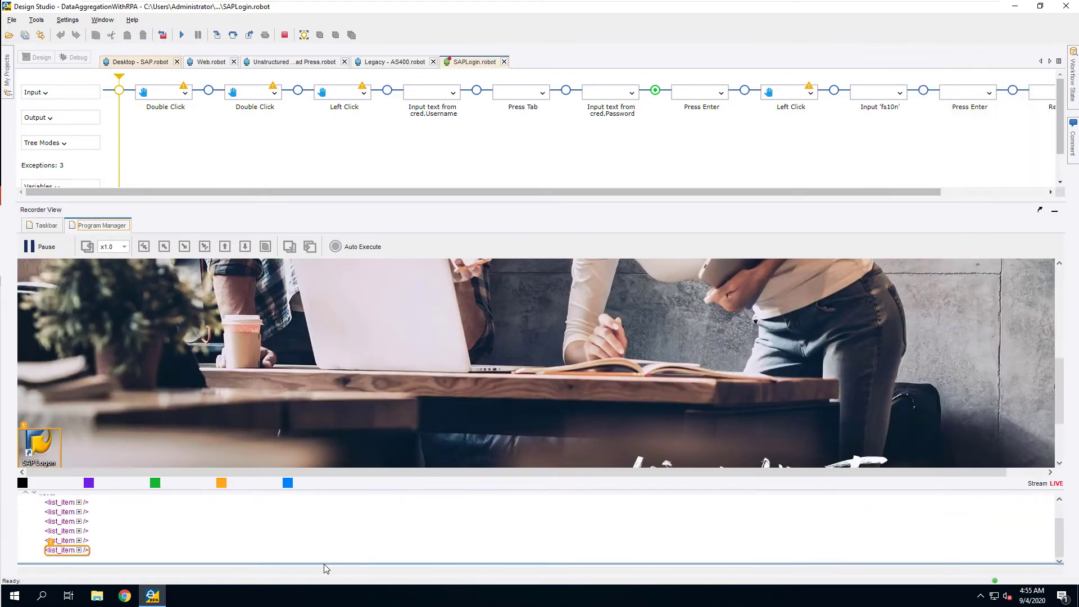
{"action": "scroll", "coordinate": [440, 322], "scroll_direction": "down", "scroll_amount": 3}
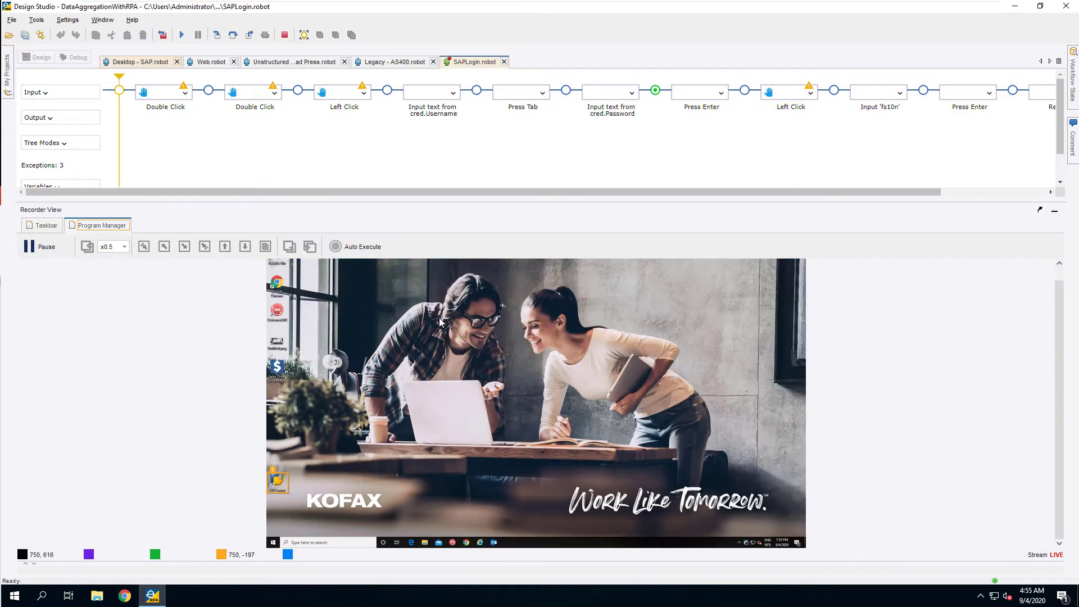
{"action": "scroll", "coordinate": [440, 322], "scroll_direction": "down", "scroll_amount": 1}
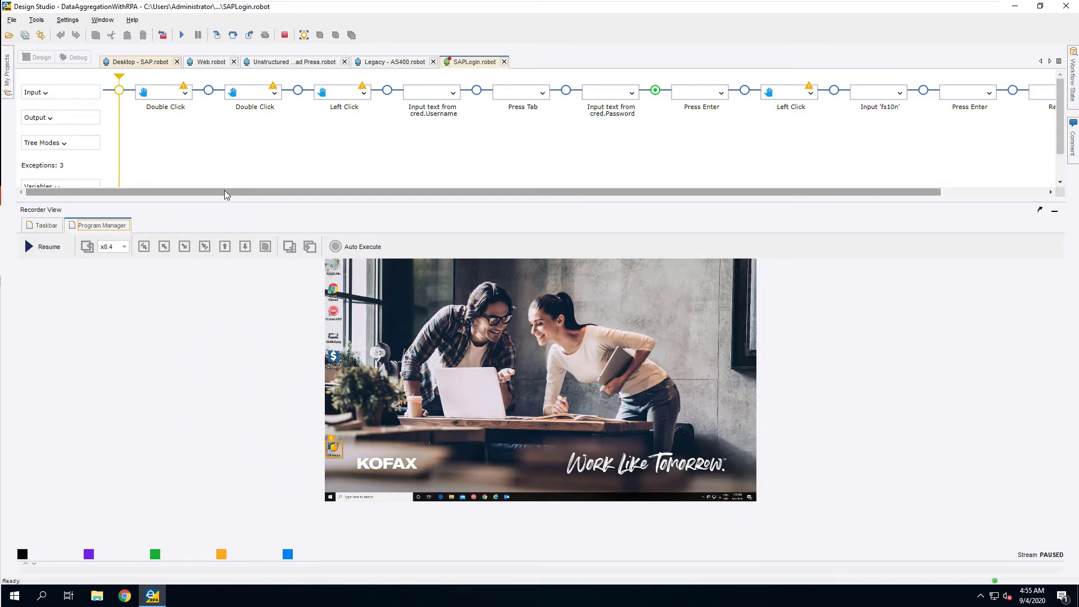
{"action": "left_click_drag", "start_coordinate": [224, 194], "coordinate": [414, 192]}
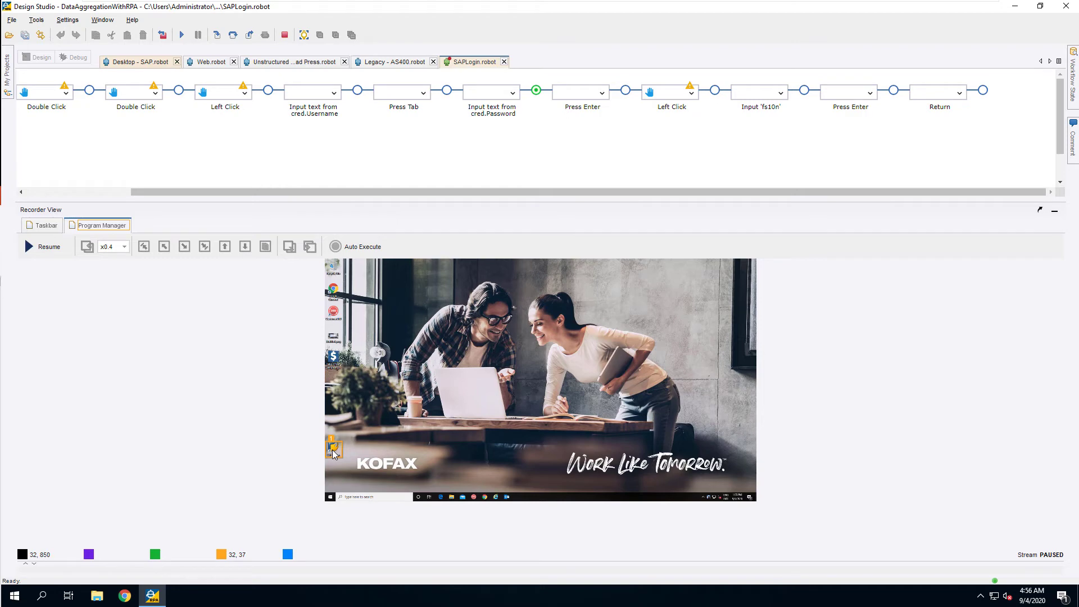
Step: Execute the SAPLogin workflow up to its Return step, then step out to the Desktop - SAP robot
{"action": "left_click", "coordinate": [895, 90]}
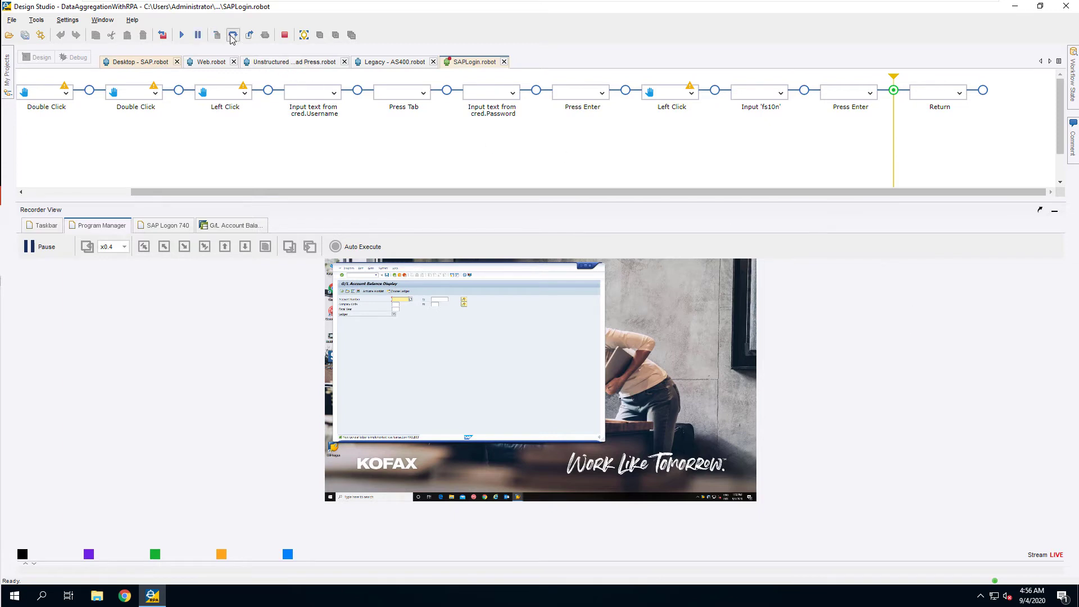
{"action": "left_click", "coordinate": [249, 35]}
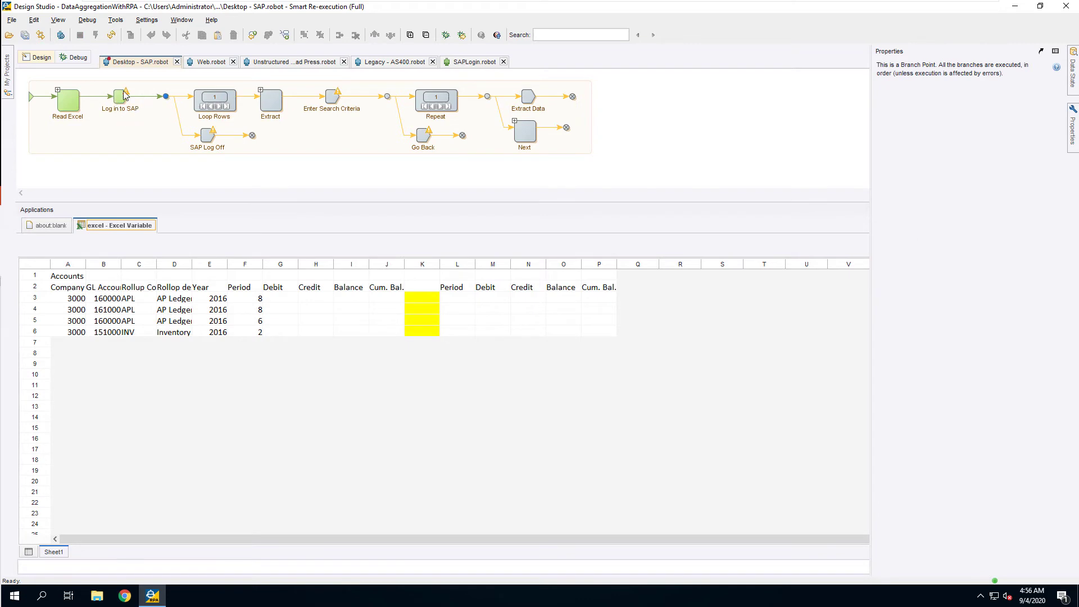
Step: Run the Desktop - SAP robot to the end of the SAP Log Off branch and watch it on the Windows 10 machine
{"action": "left_click", "coordinate": [253, 136]}
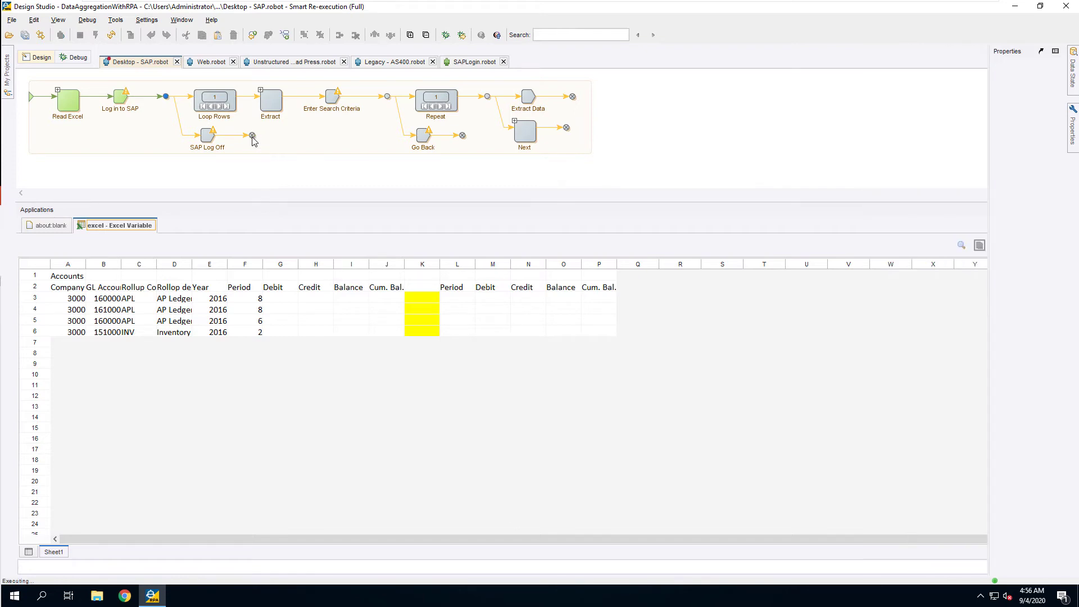
{"action": "mouse_move", "coordinate": [462, 5]}
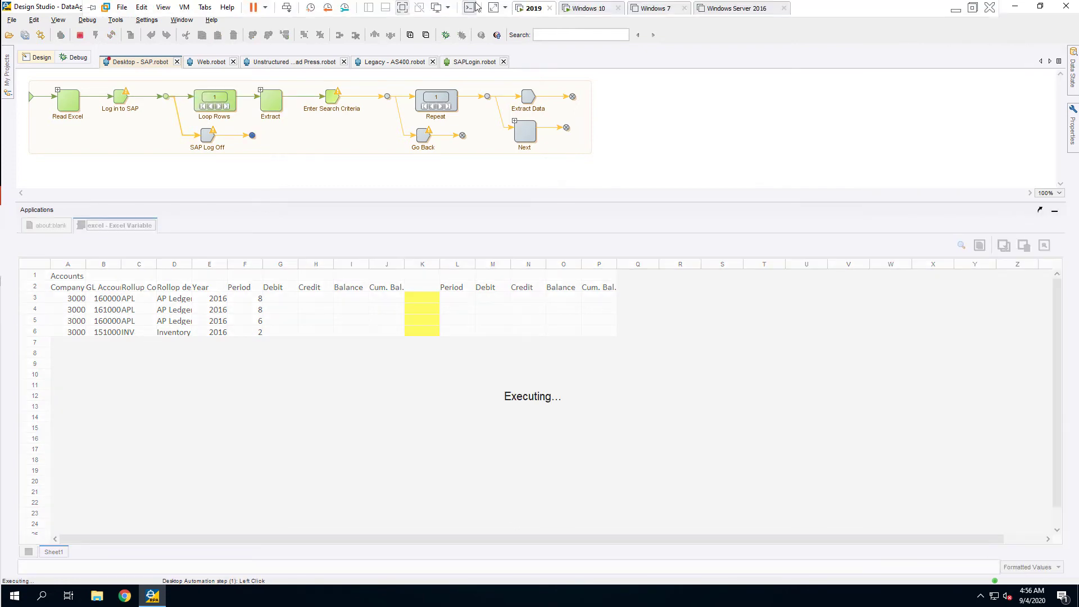
{"action": "left_click", "coordinate": [587, 8]}
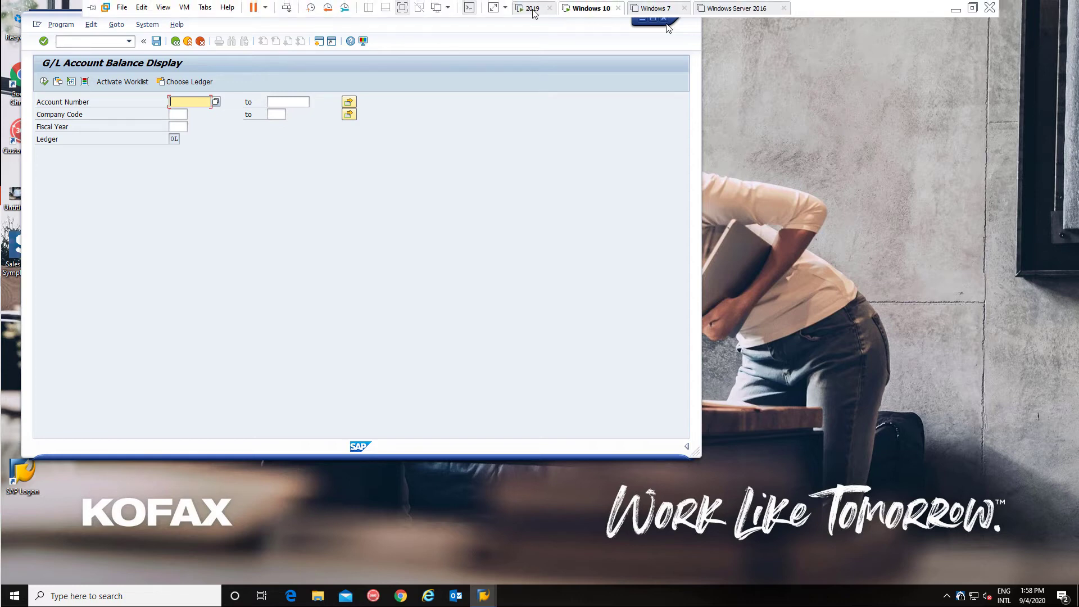
{"action": "left_click", "coordinate": [533, 9]}
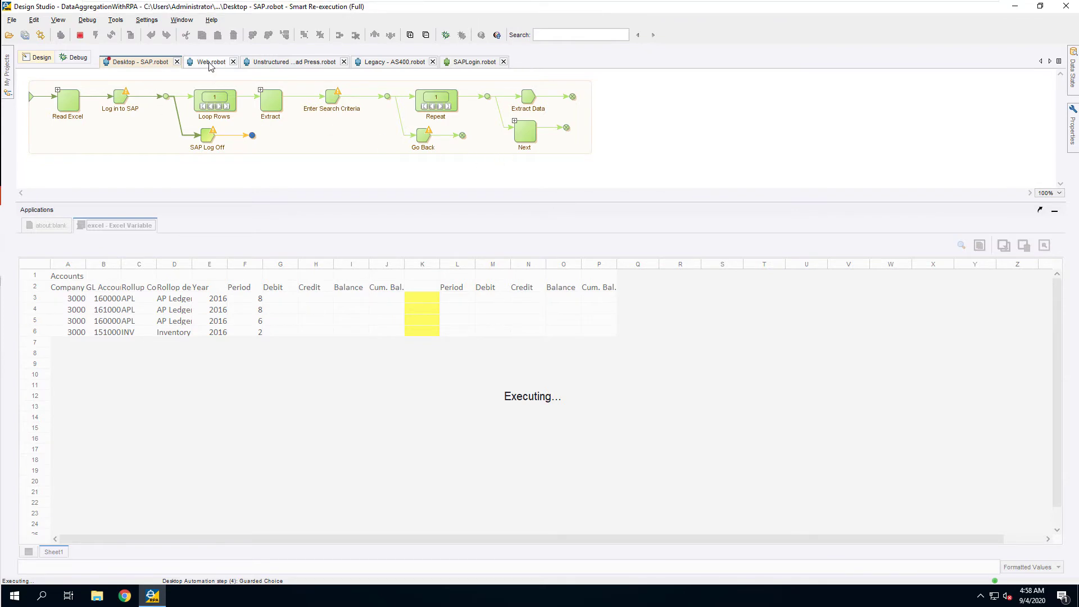
Step: Open Web.robot, prepare its execution in place of the ongoing one, and run the Load Page step
{"action": "left_click", "coordinate": [209, 63]}
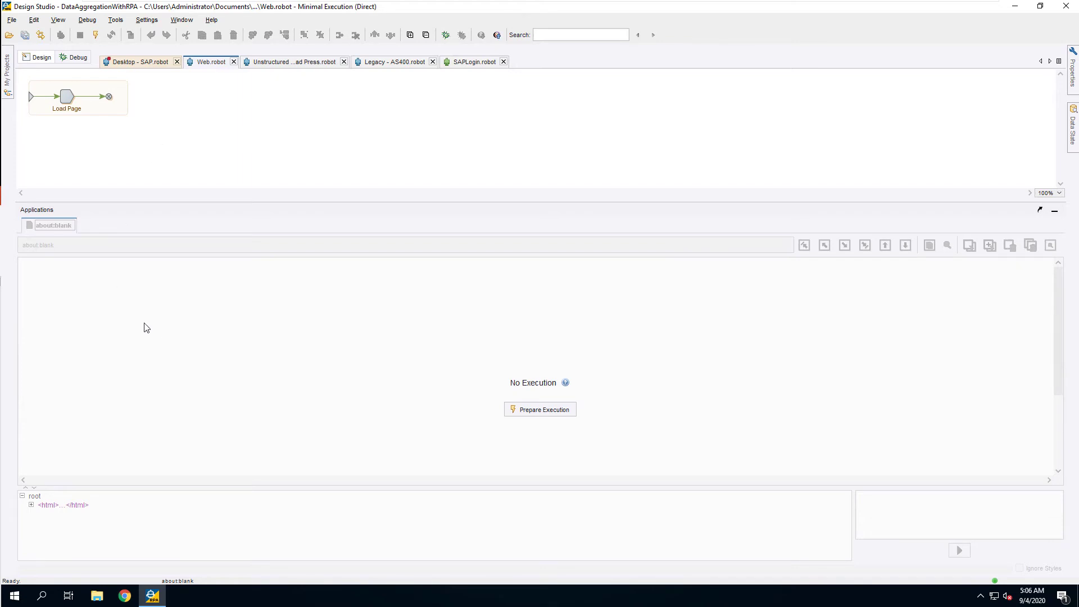
{"action": "left_click", "coordinate": [538, 419]}
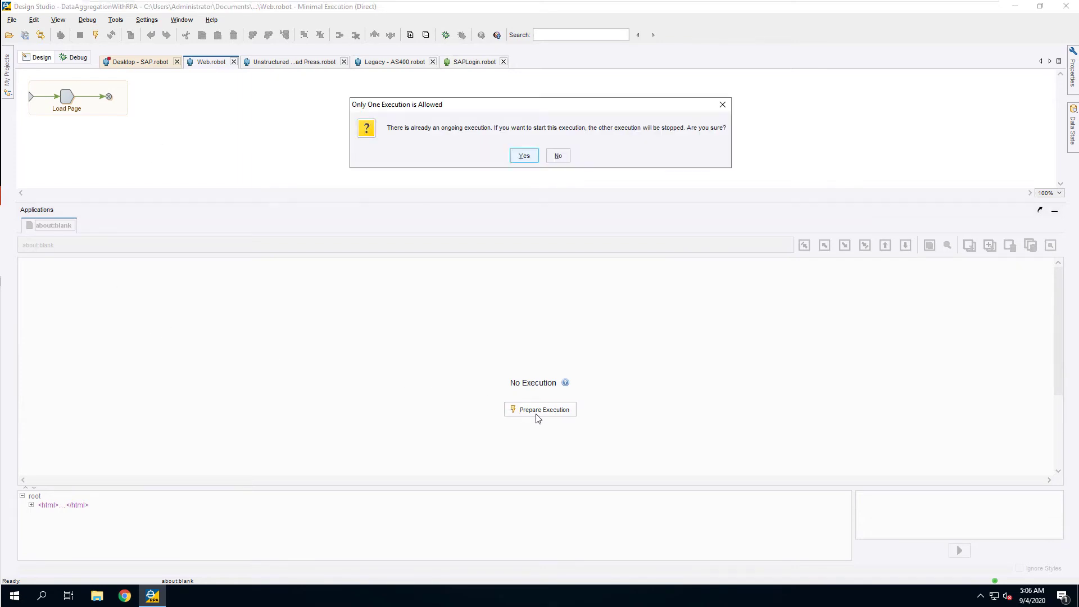
{"action": "left_click", "coordinate": [528, 159]}
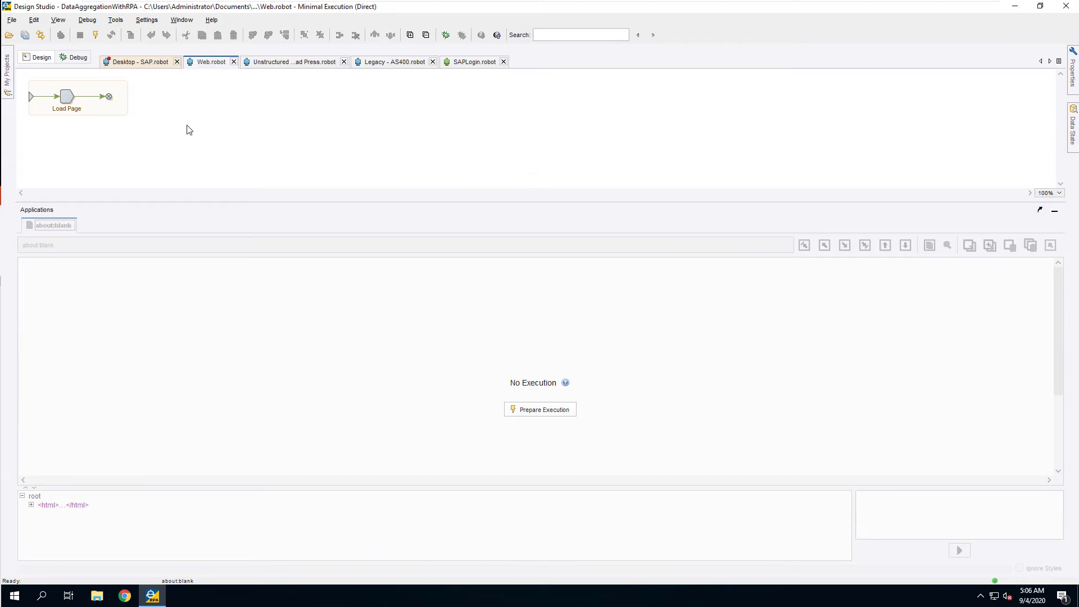
{"action": "left_click", "coordinate": [109, 97]}
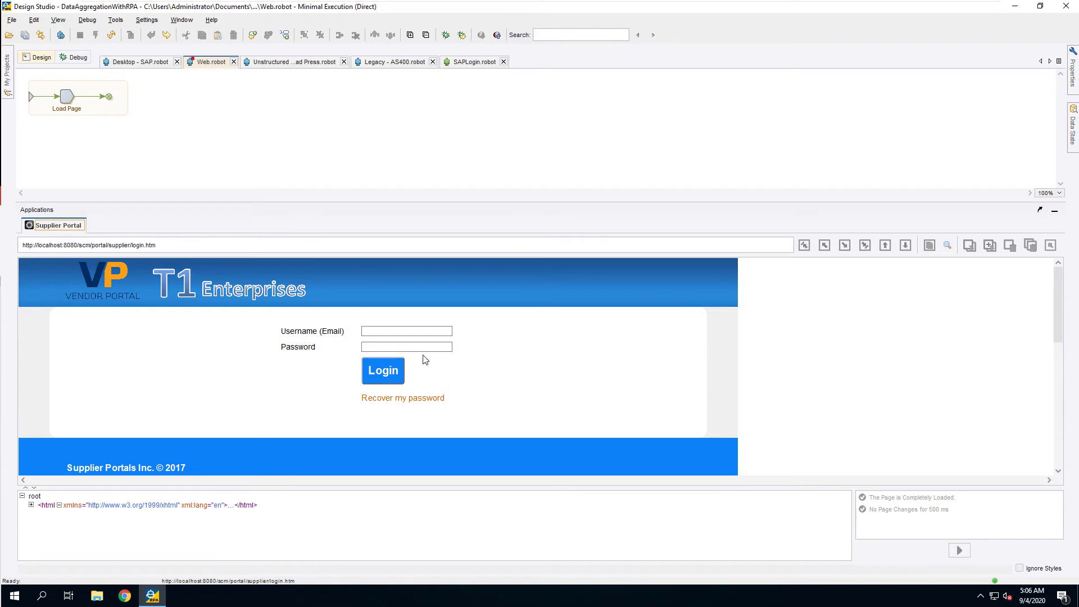
Step: Add steps that fill the portal's username and password fields from the variables credentials.Username and credentials.Password
{"action": "right_click", "coordinate": [378, 336]}
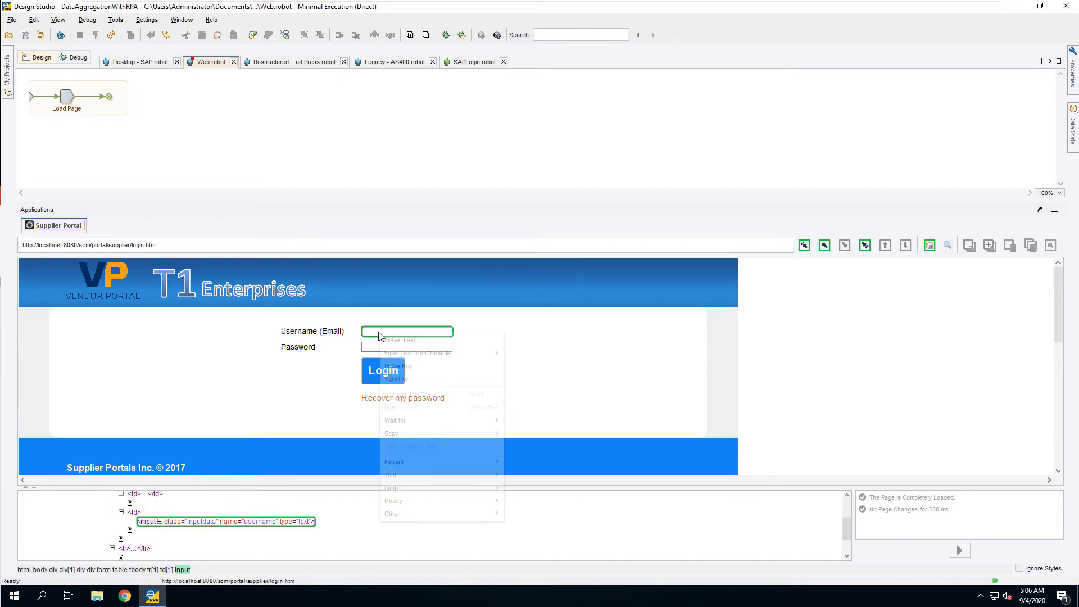
{"action": "mouse_move", "coordinate": [454, 354]}
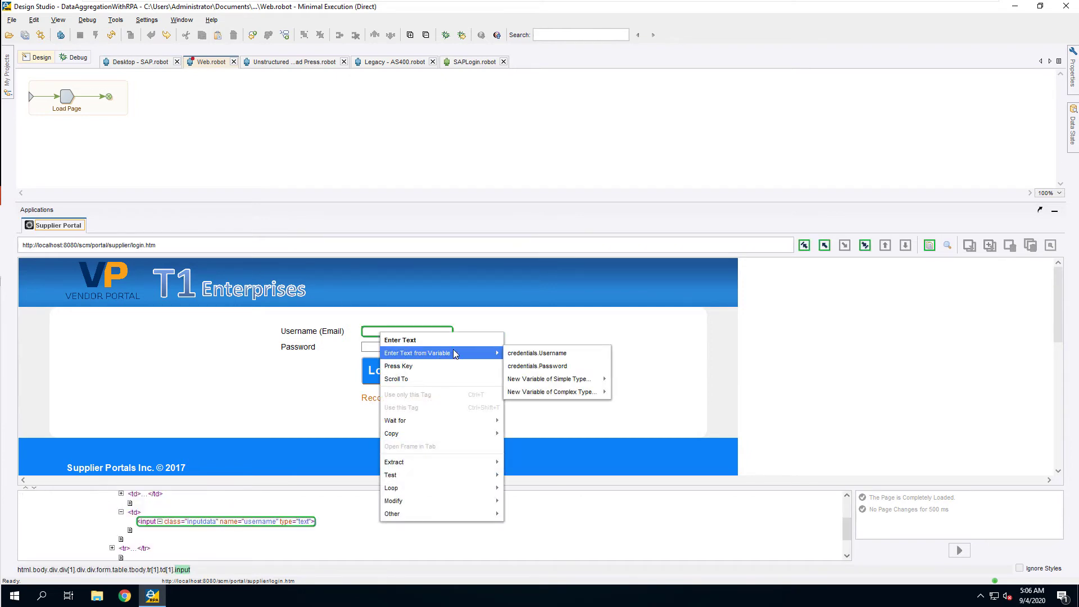
{"action": "left_click", "coordinate": [544, 353]}
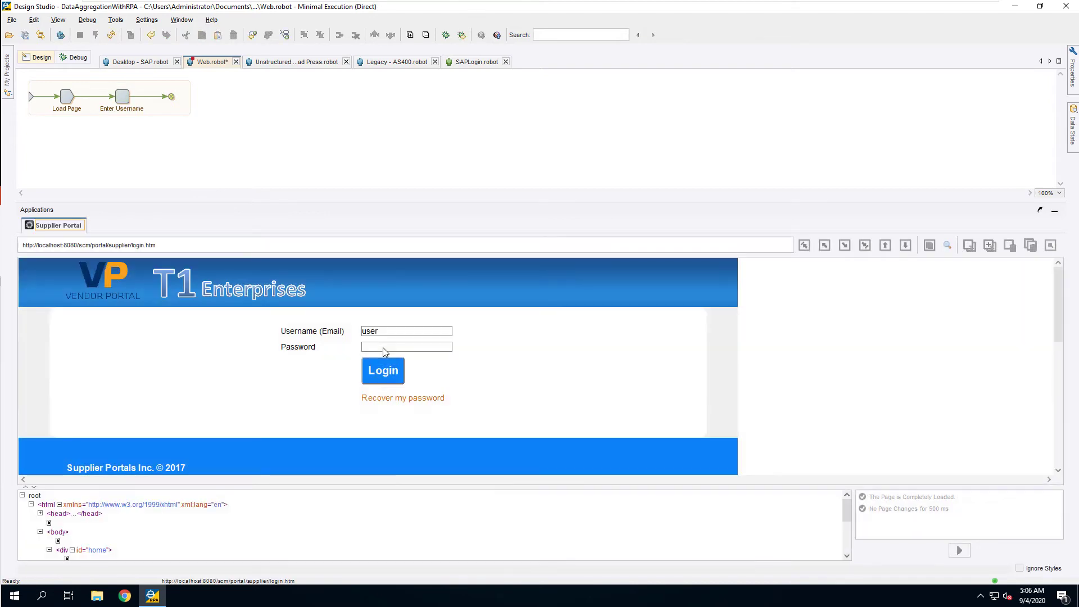
{"action": "right_click", "coordinate": [383, 350]}
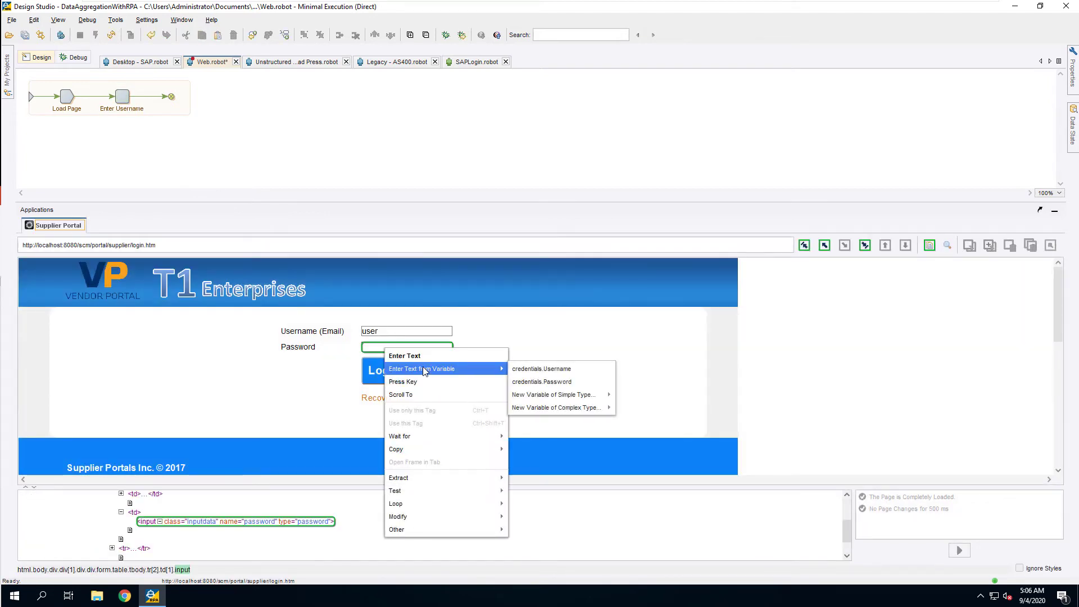
{"action": "left_click", "coordinate": [554, 382]}
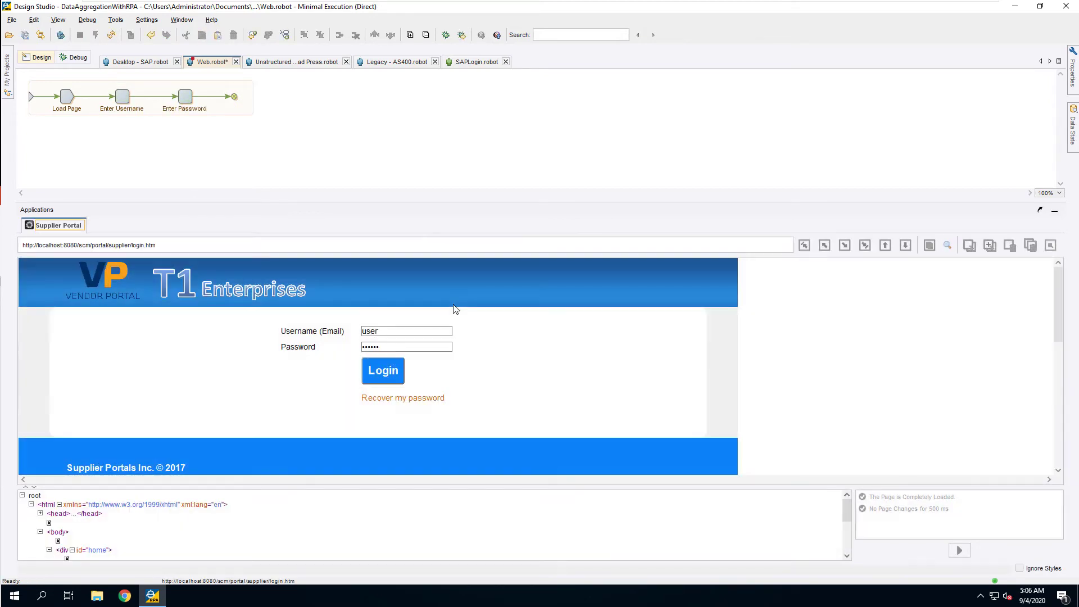
Step: Record steps that submit the portal login and open the vendor Orders page
{"action": "left_click", "coordinate": [387, 374]}
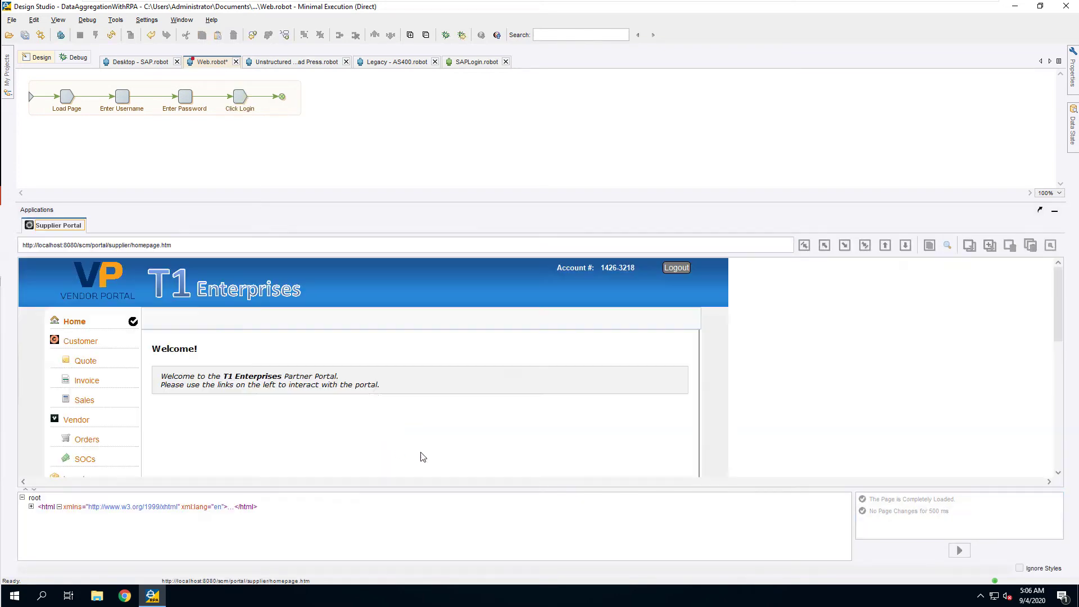
{"action": "scroll", "coordinate": [178, 393], "scroll_direction": "down", "scroll_amount": 3}
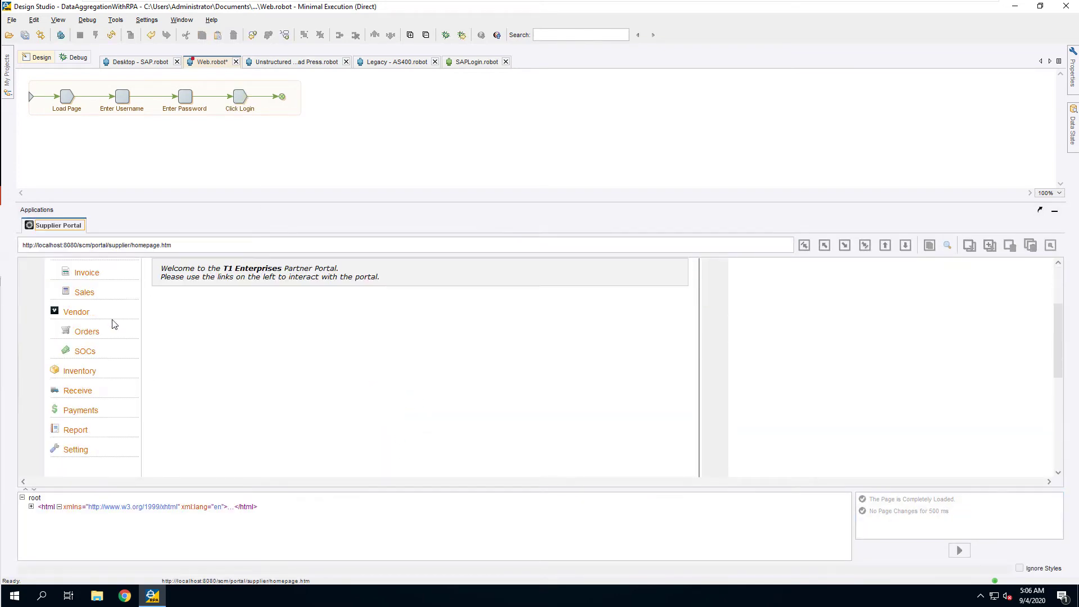
{"action": "left_click", "coordinate": [90, 332]}
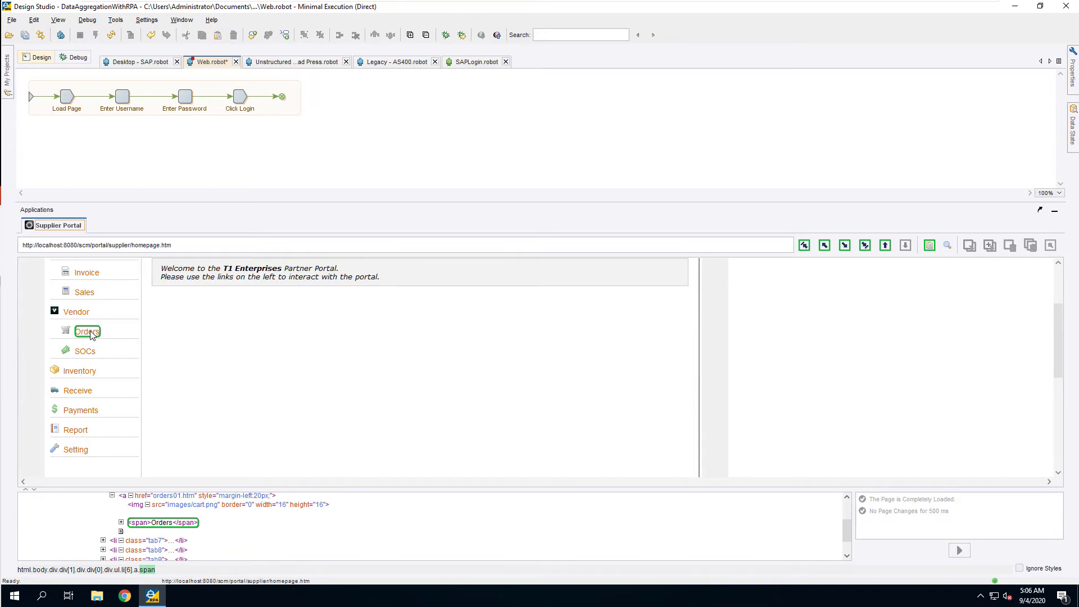
{"action": "left_click", "coordinate": [90, 332]}
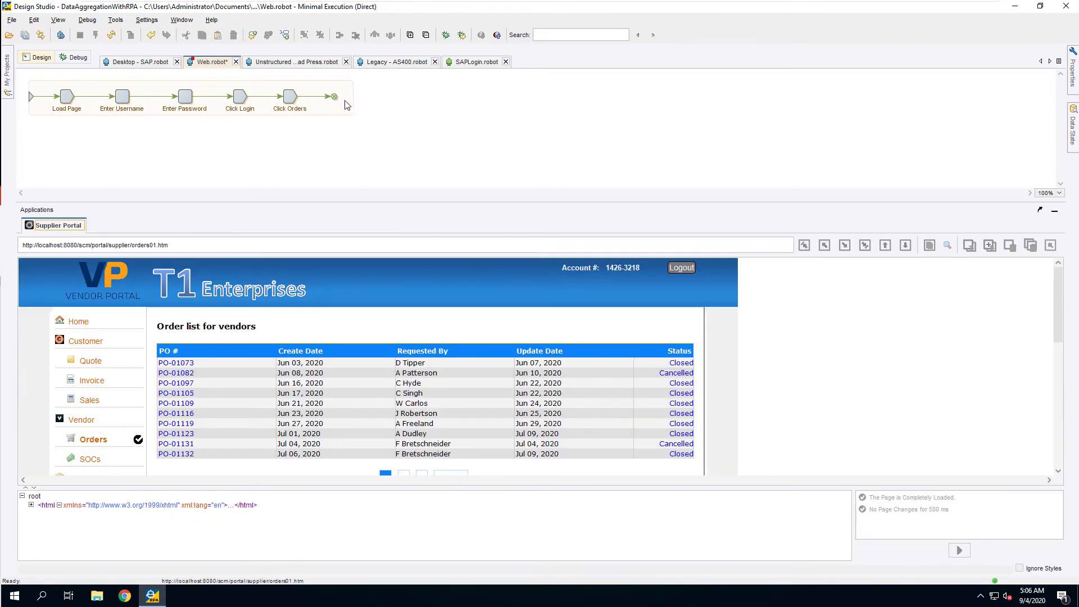
Step: Insert a Repeat step before the end of the robot, following the step that opens Orders
{"action": "scroll", "coordinate": [195, 365], "scroll_direction": "down", "scroll_amount": 1}
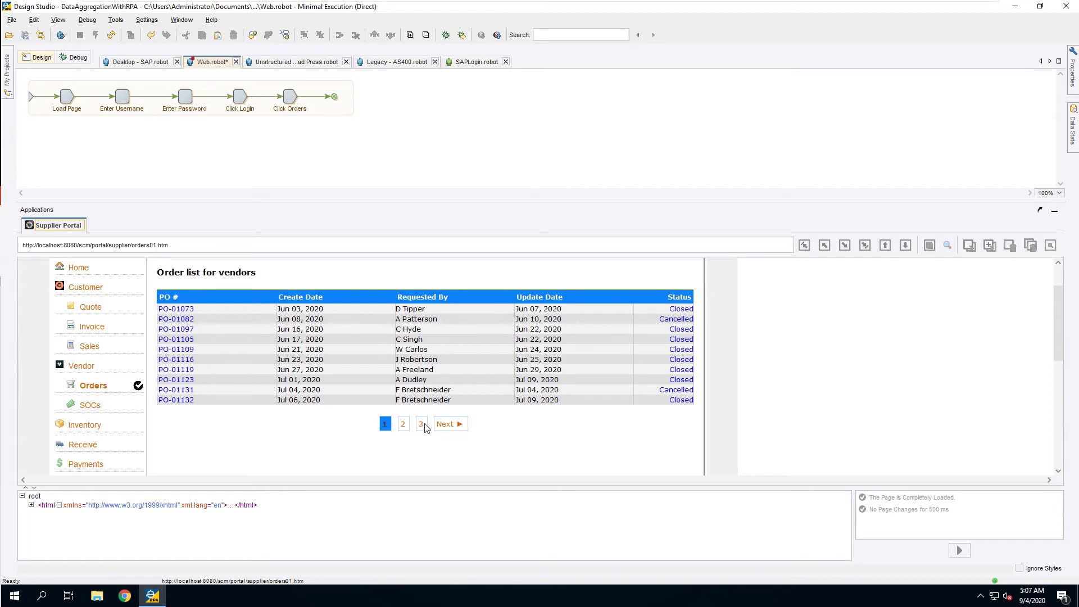
{"action": "right_click", "coordinate": [333, 100]}
{"action": "mouse_move", "coordinate": [401, 325]}
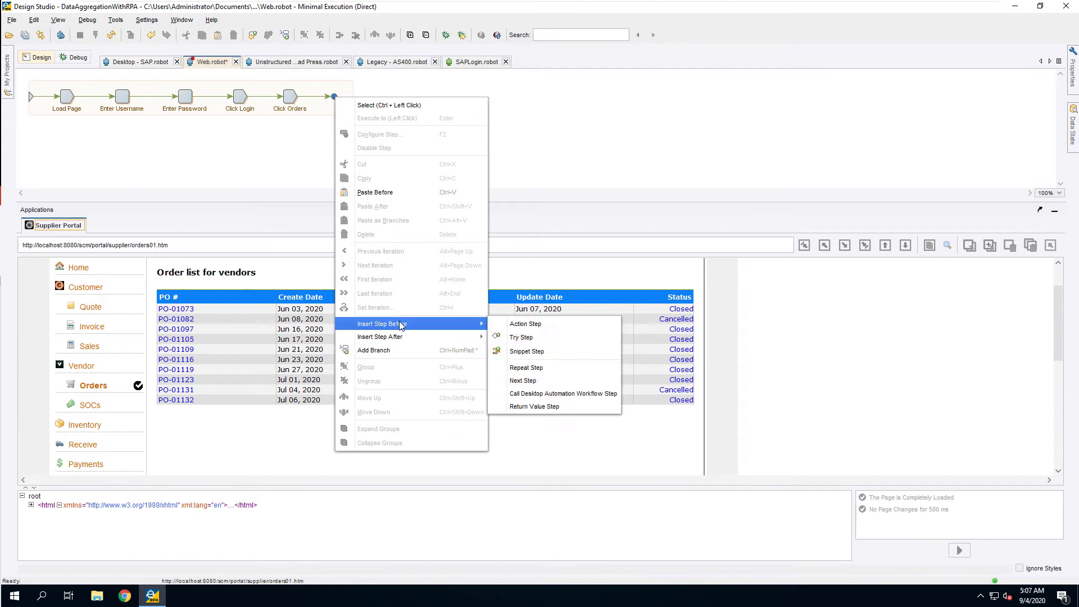
{"action": "left_click", "coordinate": [526, 368]}
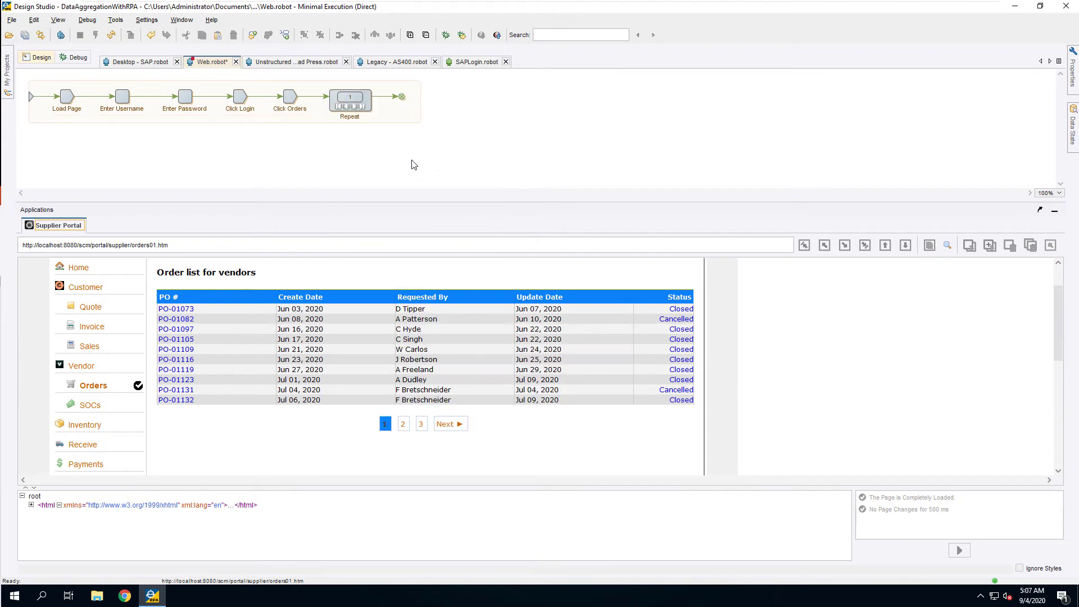
Step: Add a branch after the Repeat step and record following the order list's Next link in it
{"action": "left_click", "coordinate": [285, 35]}
{"action": "left_click", "coordinate": [455, 426]}
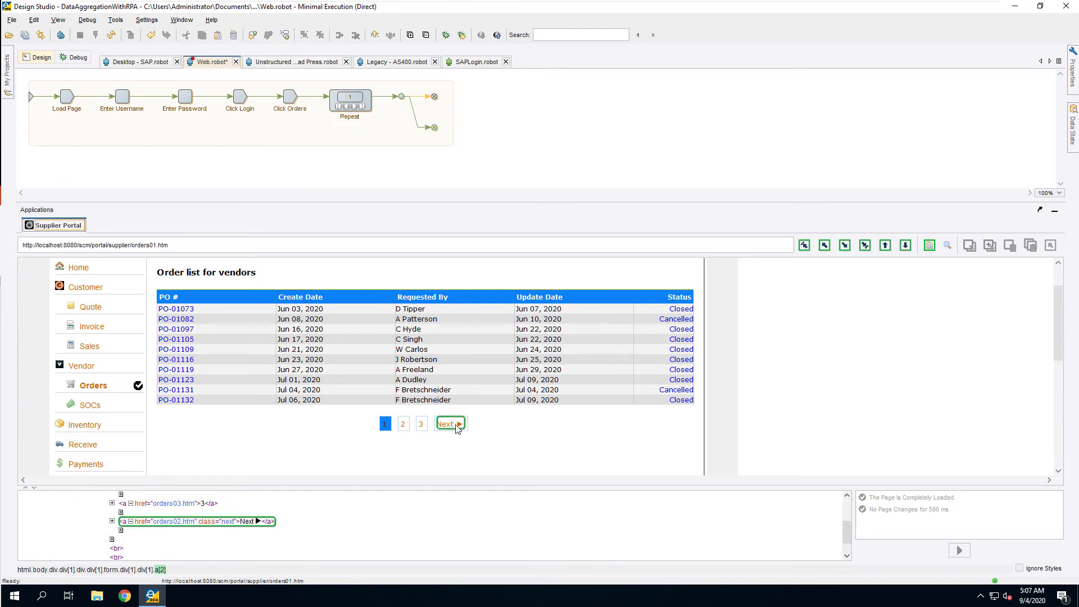
{"action": "right_click", "coordinate": [456, 427]}
{"action": "left_click", "coordinate": [477, 231]}
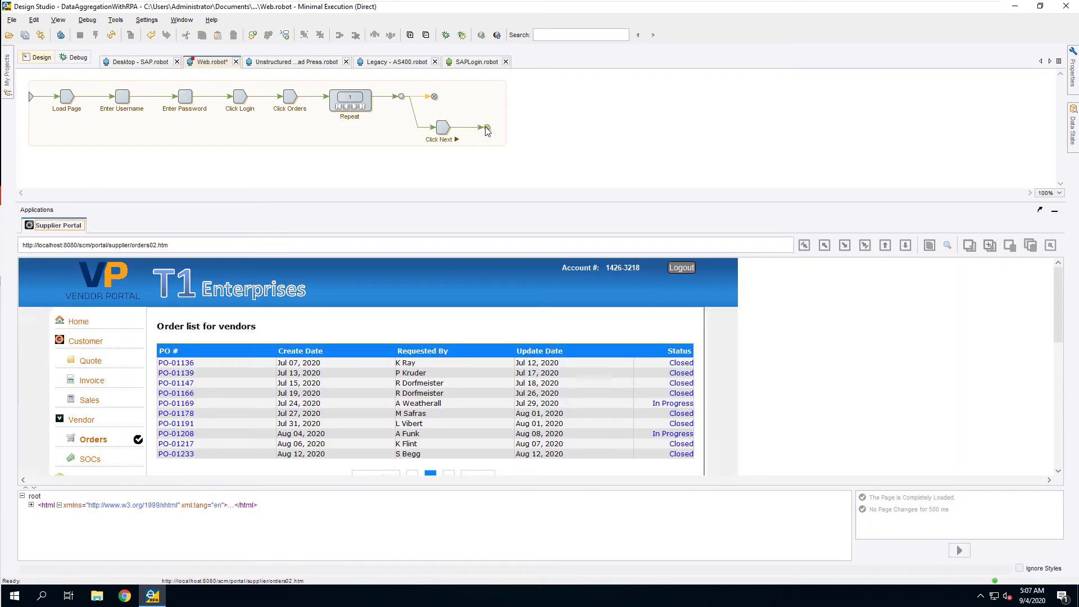
Step: Insert a Next step at the end of the paging branch to close the Repeat loop
{"action": "right_click", "coordinate": [487, 129]}
{"action": "mouse_move", "coordinate": [531, 366]}
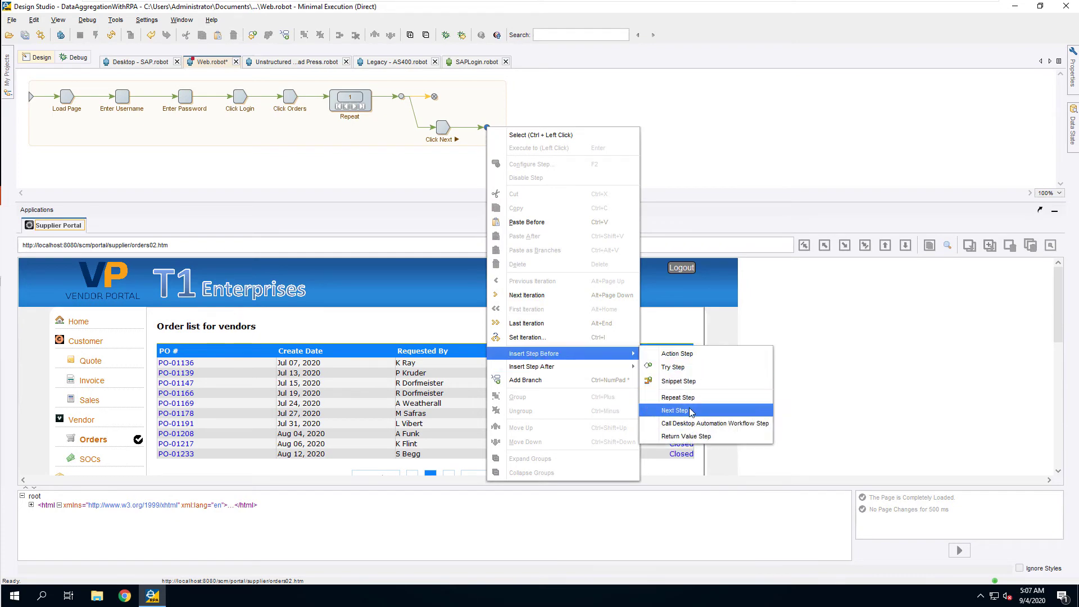
{"action": "left_click", "coordinate": [691, 413]}
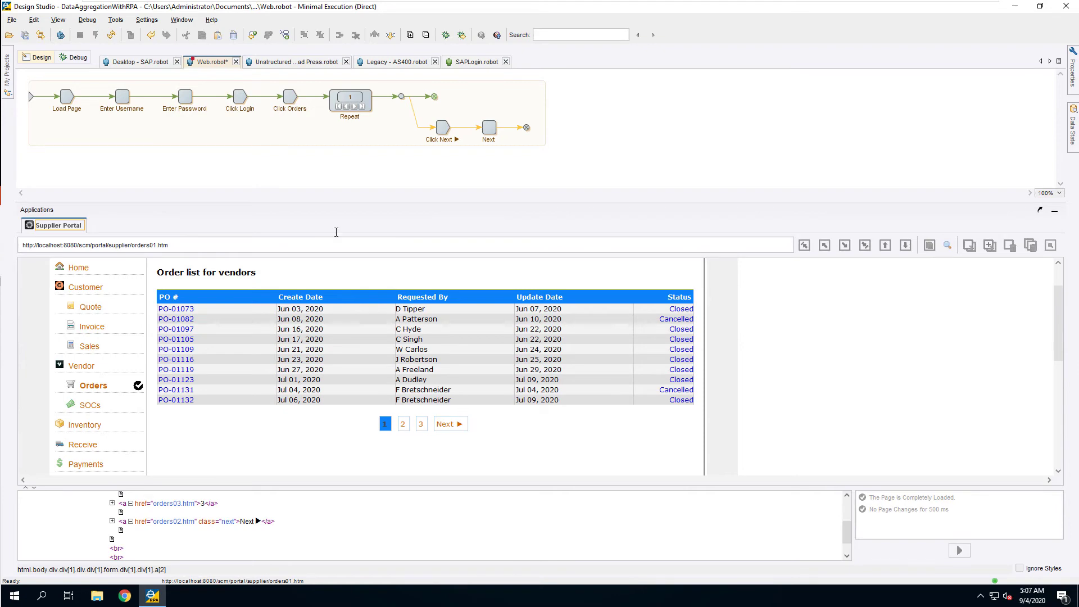
Step: Advance the Repeat step through its iterations to test paging through the vendor order list
{"action": "left_click", "coordinate": [357, 107]}
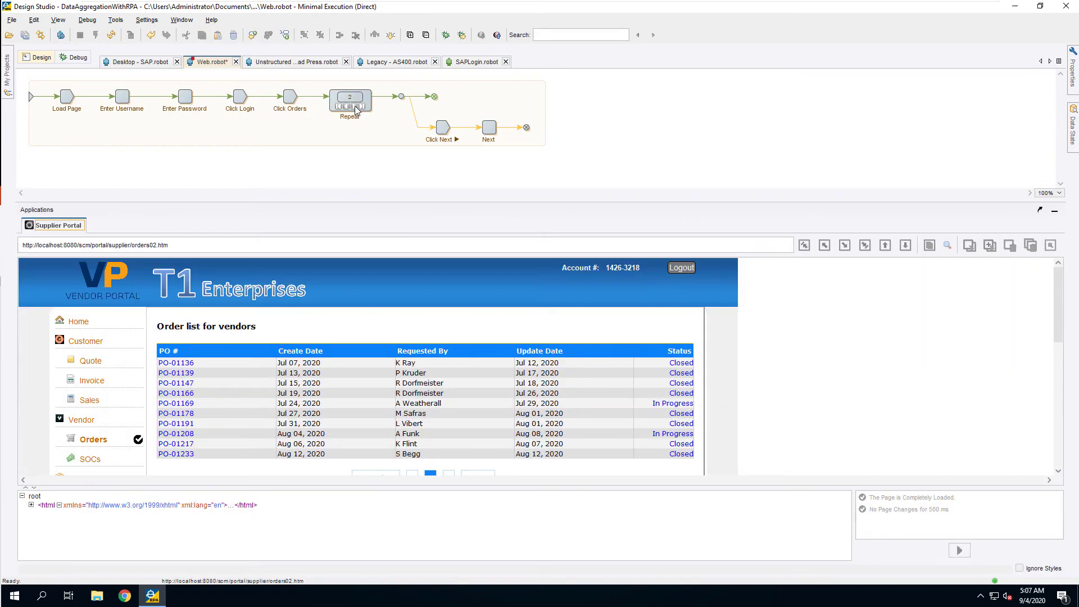
{"action": "left_click", "coordinate": [355, 108]}
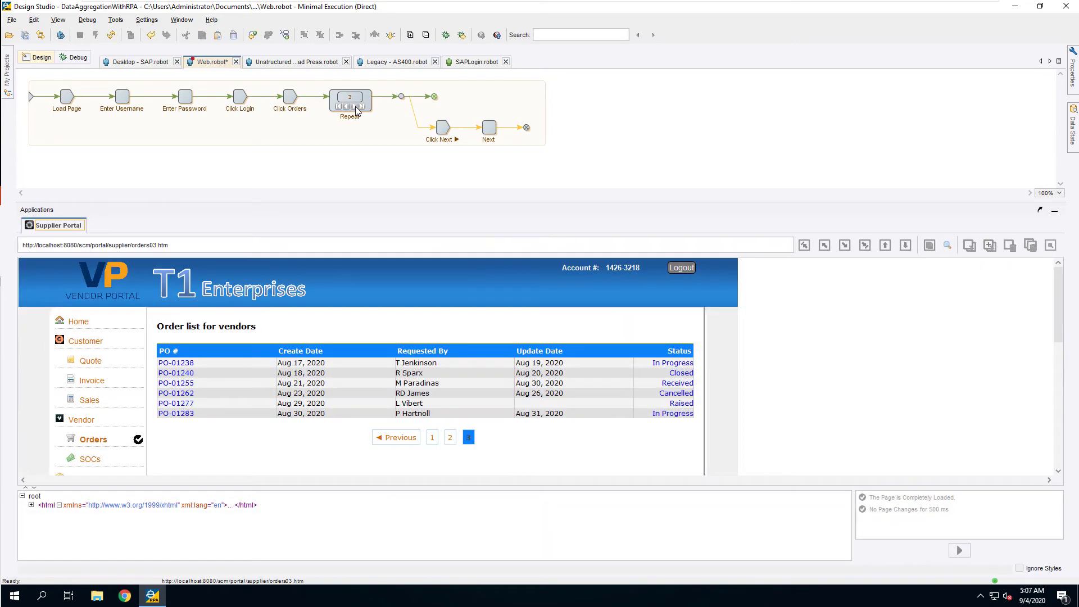
{"action": "left_click", "coordinate": [356, 108]}
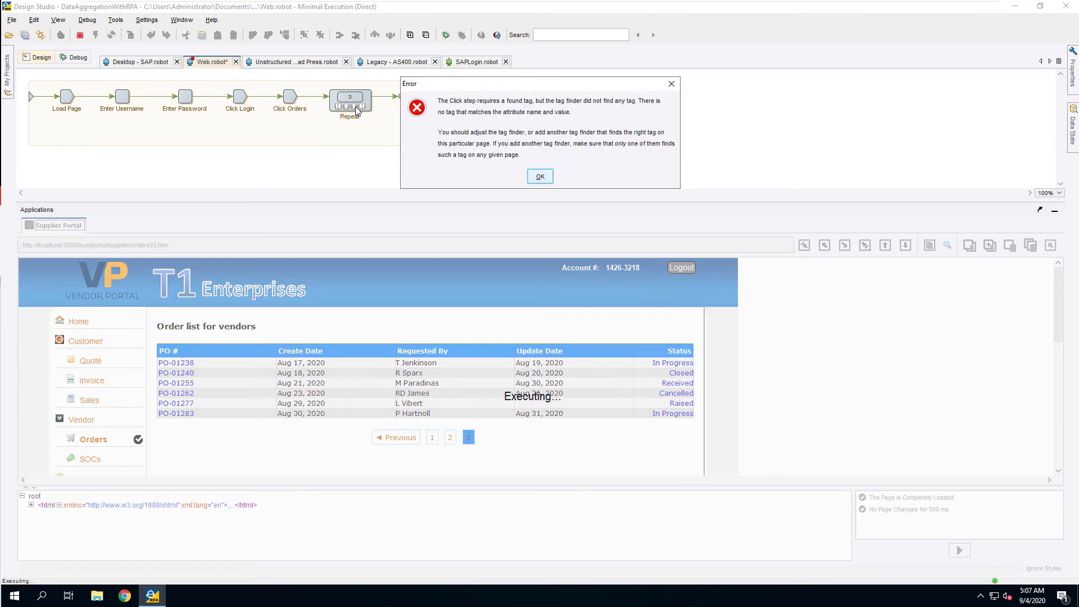
{"action": "left_click", "coordinate": [540, 177]}
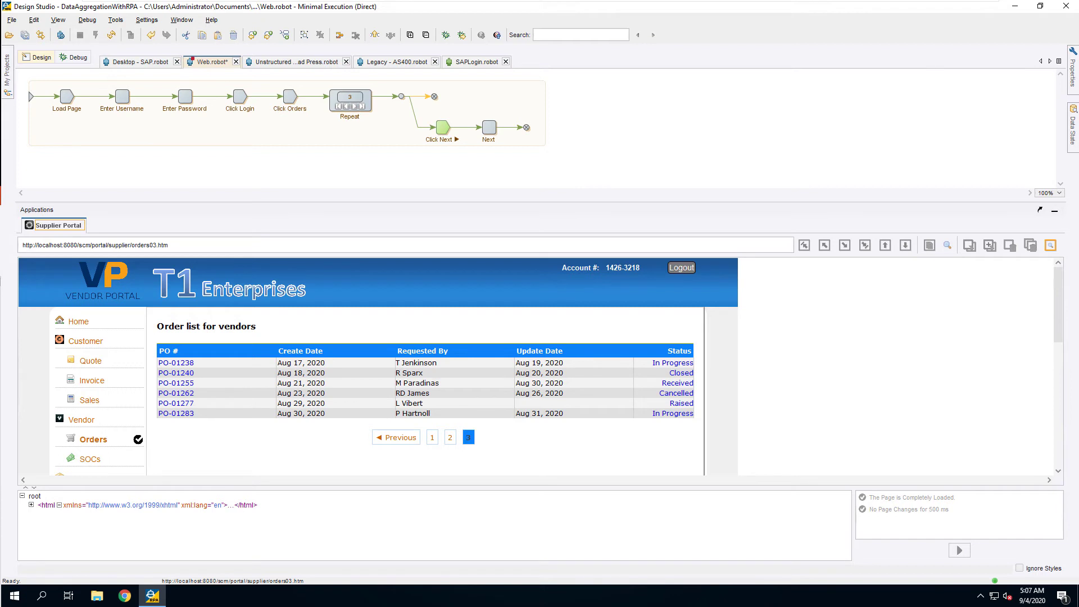
Step: Set the error handling of the step that follows the Next link to Break Loop
{"action": "left_click", "coordinate": [1073, 70]}
{"action": "left_click", "coordinate": [992, 67]}
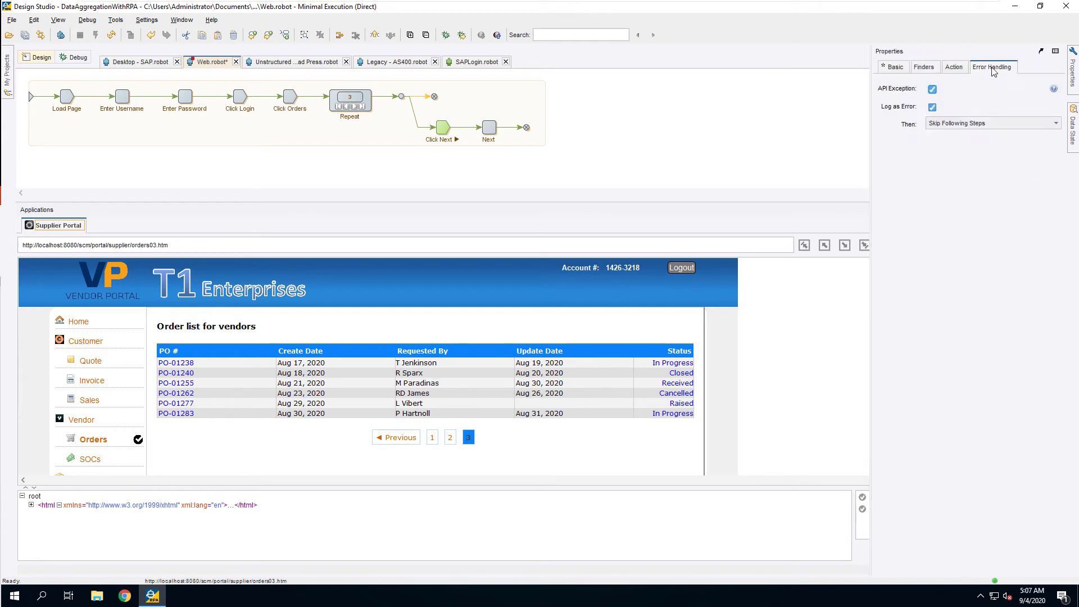
{"action": "left_click", "coordinate": [957, 125]}
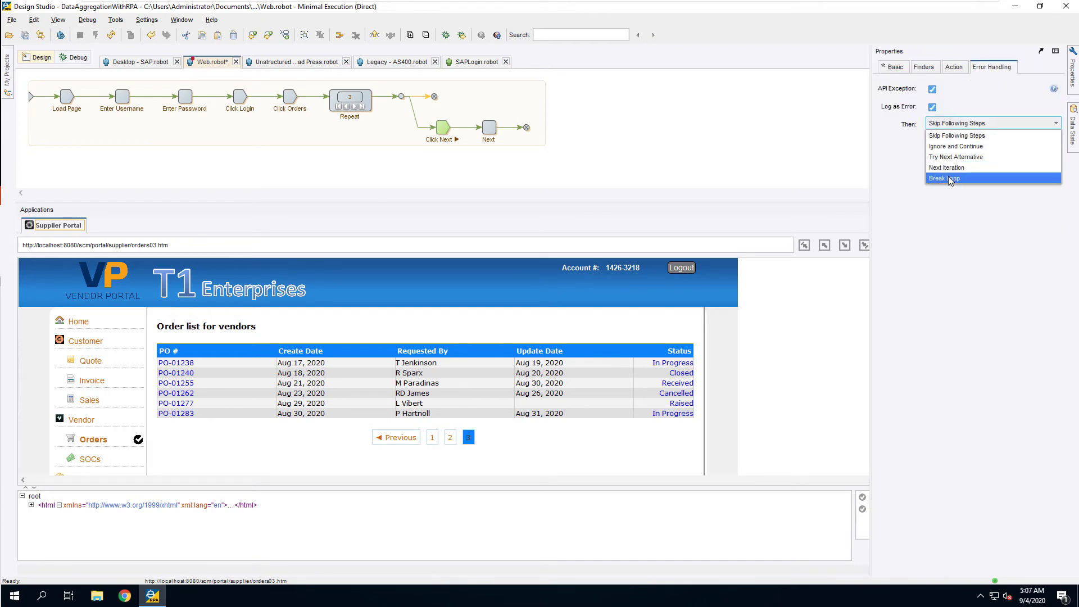
{"action": "left_click", "coordinate": [949, 178]}
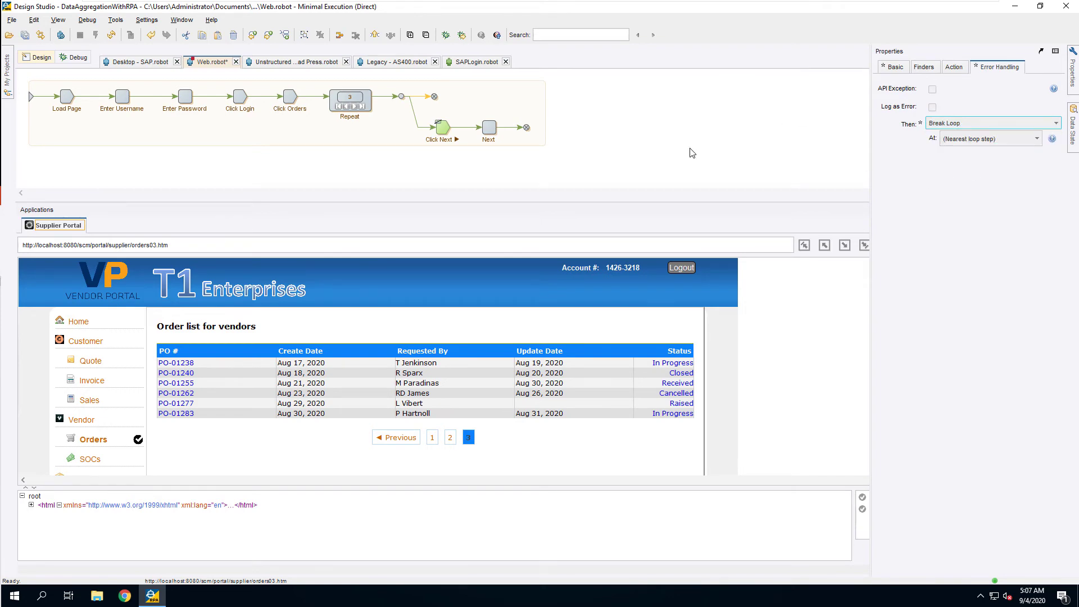
Step: Return Repeat to its first iteration and add a For Each Table Row loop, excluding the first row, on the order table in the upper branch
{"action": "left_click", "coordinate": [434, 97]}
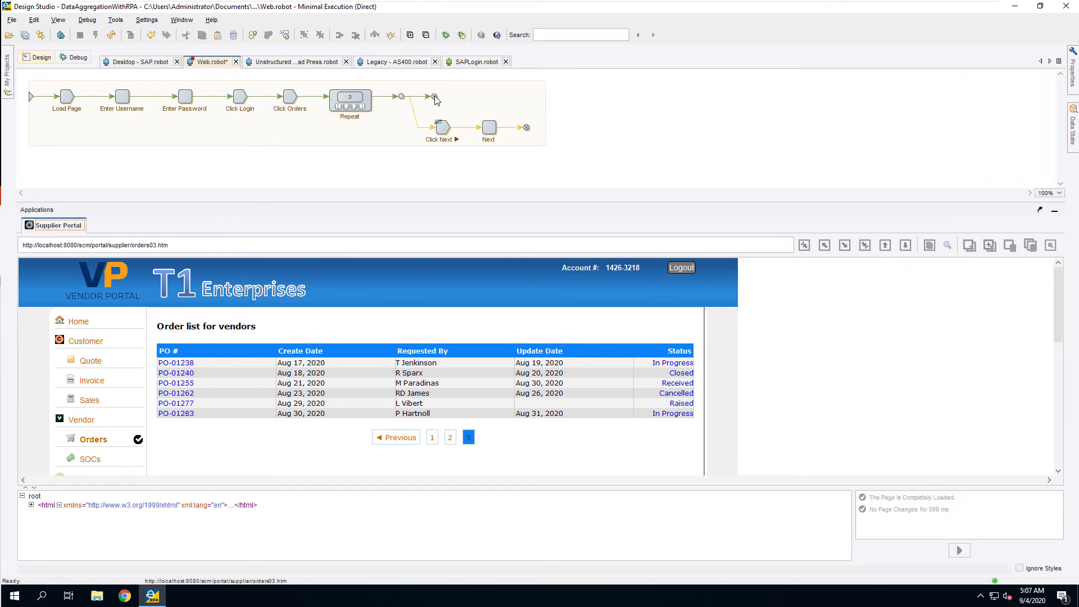
{"action": "left_click", "coordinate": [338, 106]}
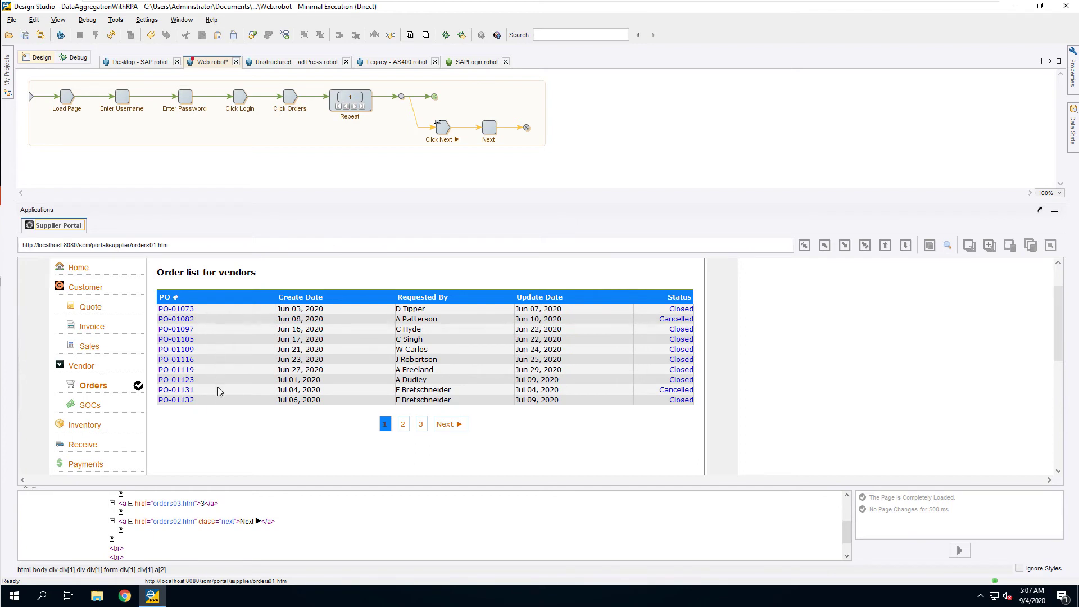
{"action": "left_click", "coordinate": [211, 310]}
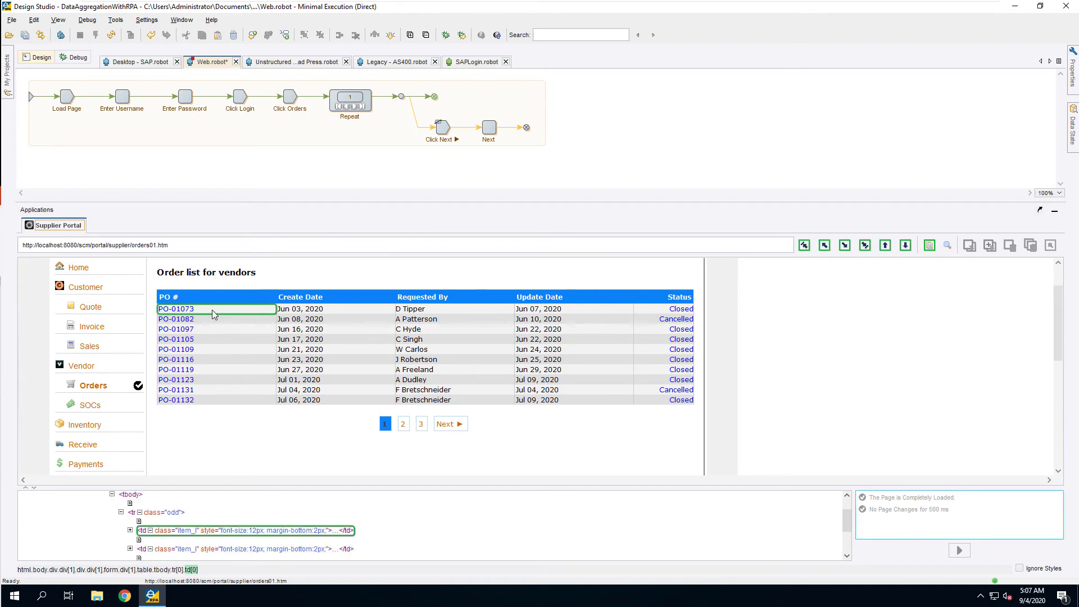
{"action": "right_click", "coordinate": [211, 309]}
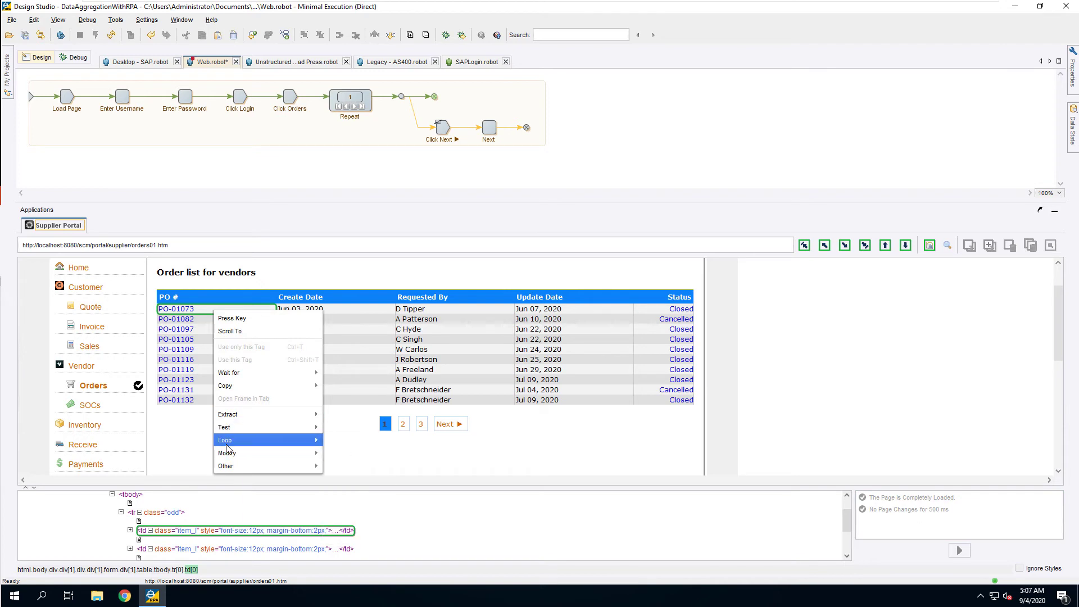
{"action": "mouse_move", "coordinate": [227, 443]}
{"action": "mouse_move", "coordinate": [359, 483]}
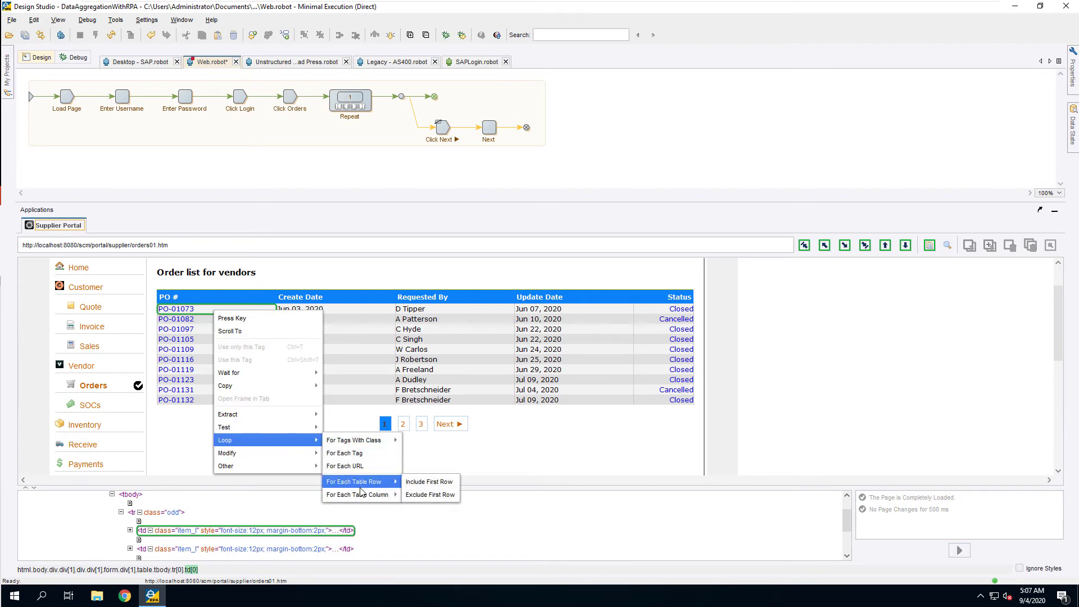
{"action": "left_click", "coordinate": [419, 496]}
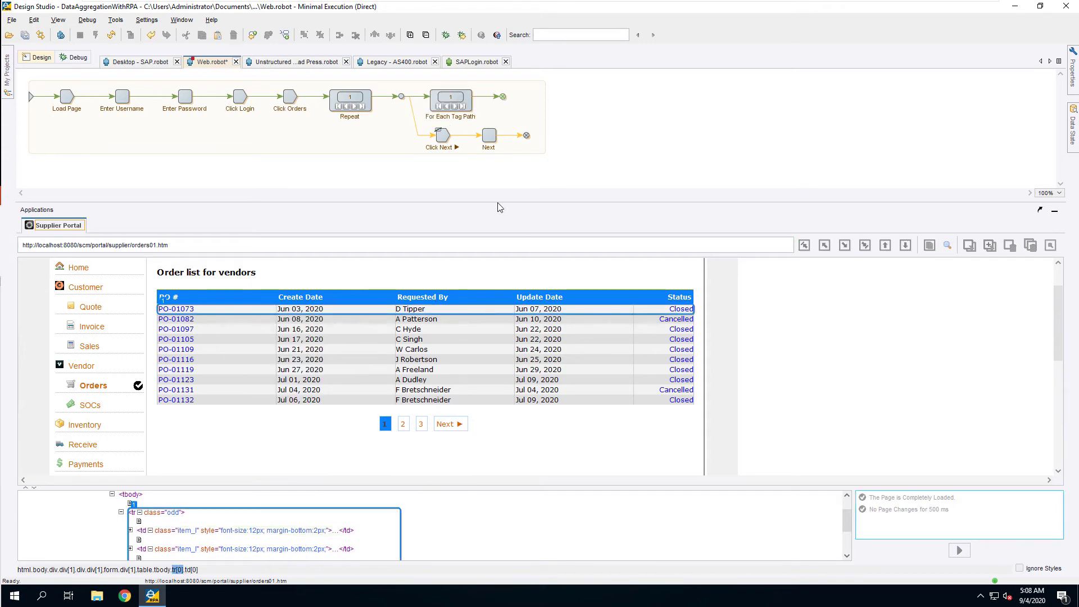
Step: Advance the table row loop through several orders to test it and return it to the first iteration
{"action": "left_click", "coordinate": [455, 106]}
{"action": "left_click", "coordinate": [455, 106]}
{"action": "left_click", "coordinate": [455, 106]}
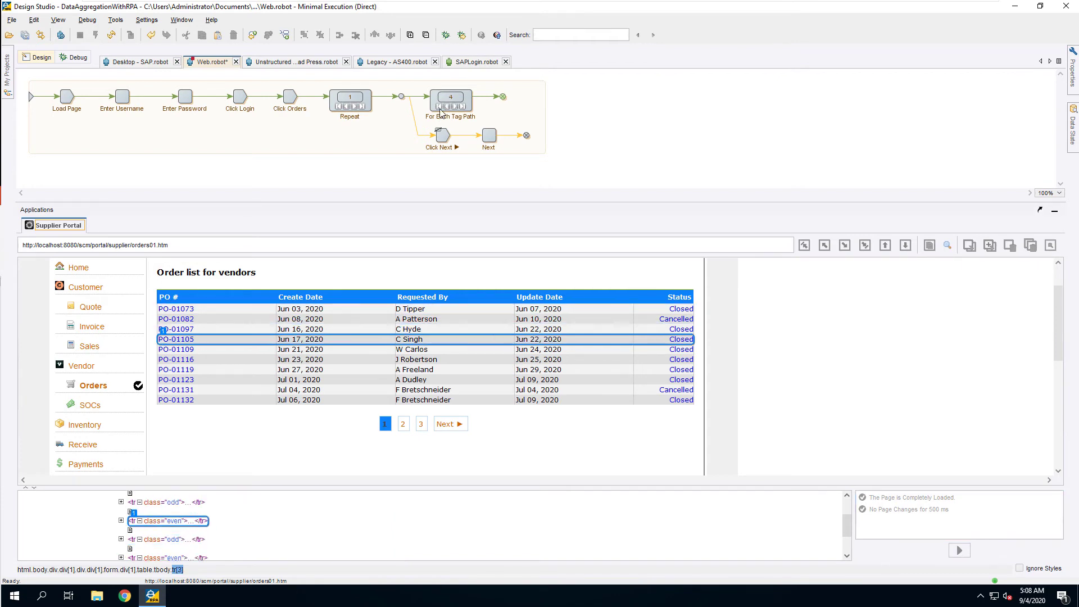
{"action": "left_click", "coordinate": [439, 107]}
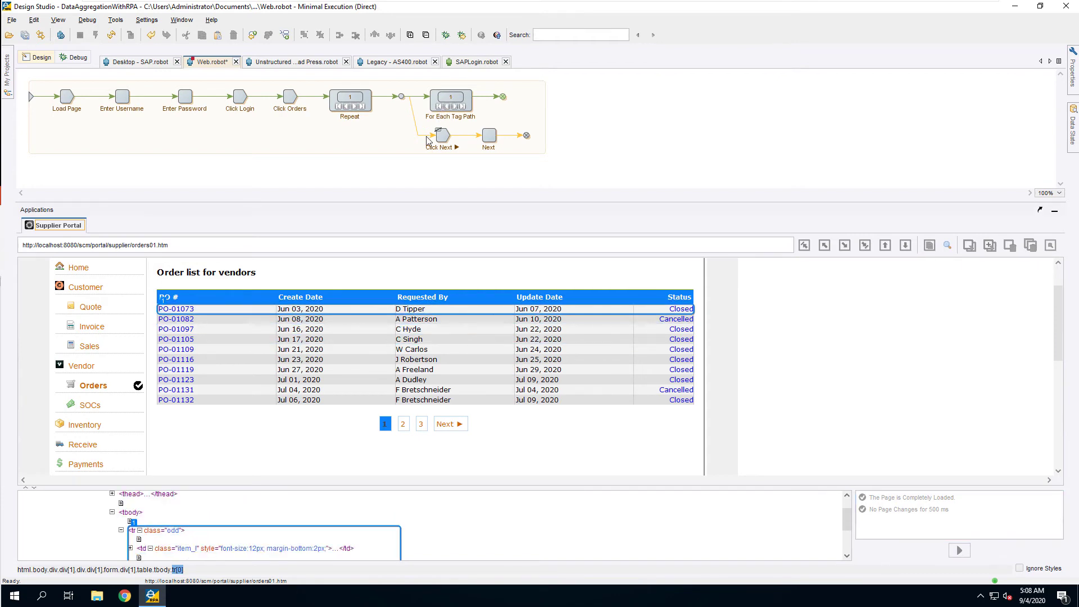
Step: Record opening purchase order PO-01073 inside the row loop and open its Excel file as a new variable of complex type PO_BuildFromScratch
{"action": "double_click", "coordinate": [181, 310]}
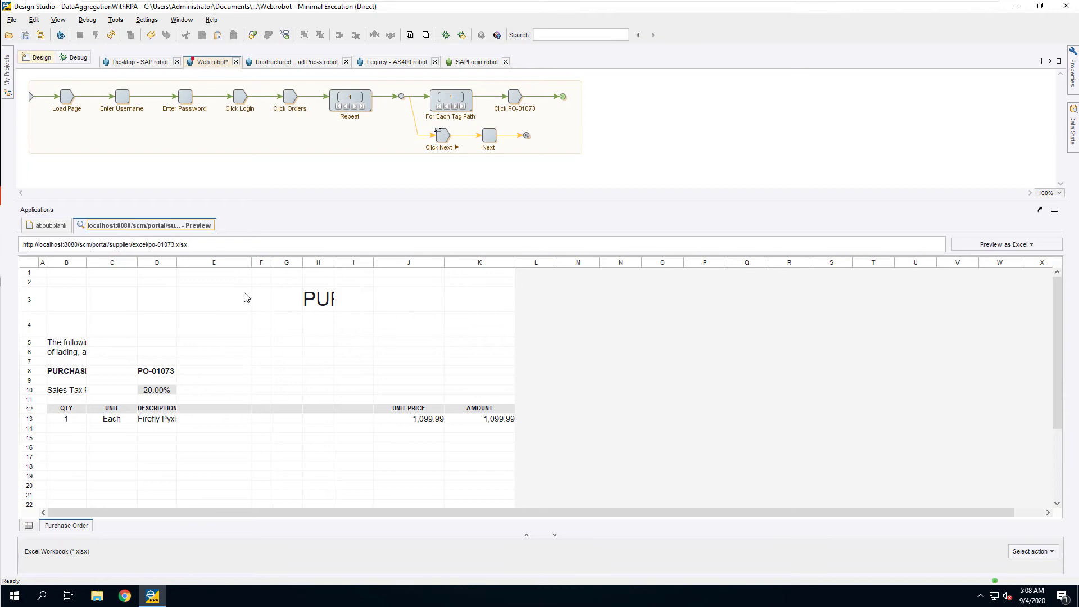
{"action": "right_click", "coordinate": [245, 296]}
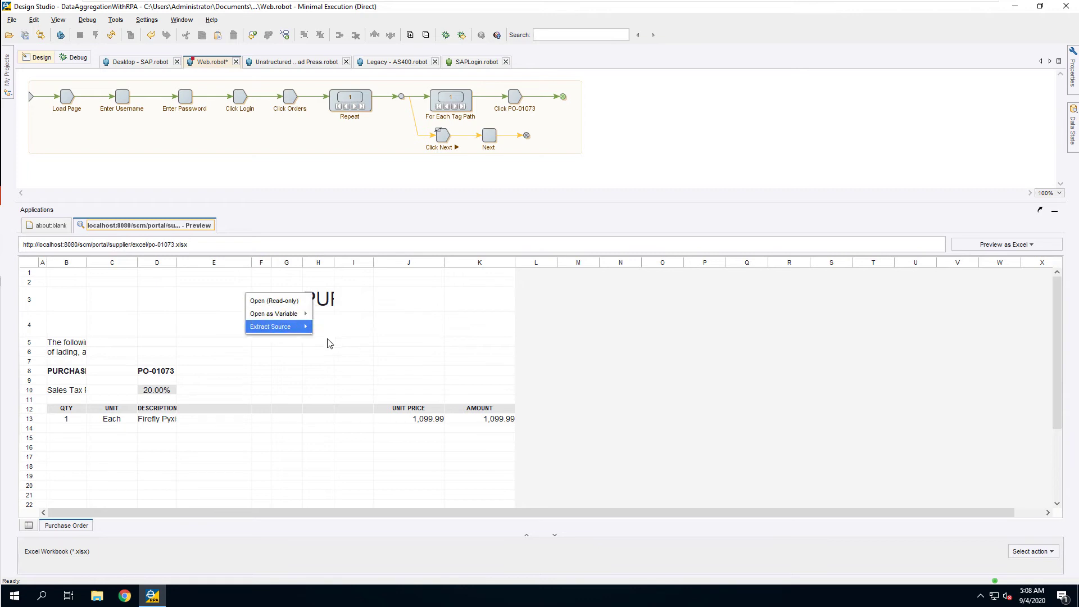
{"action": "mouse_move", "coordinate": [300, 319]}
{"action": "mouse_move", "coordinate": [355, 340]}
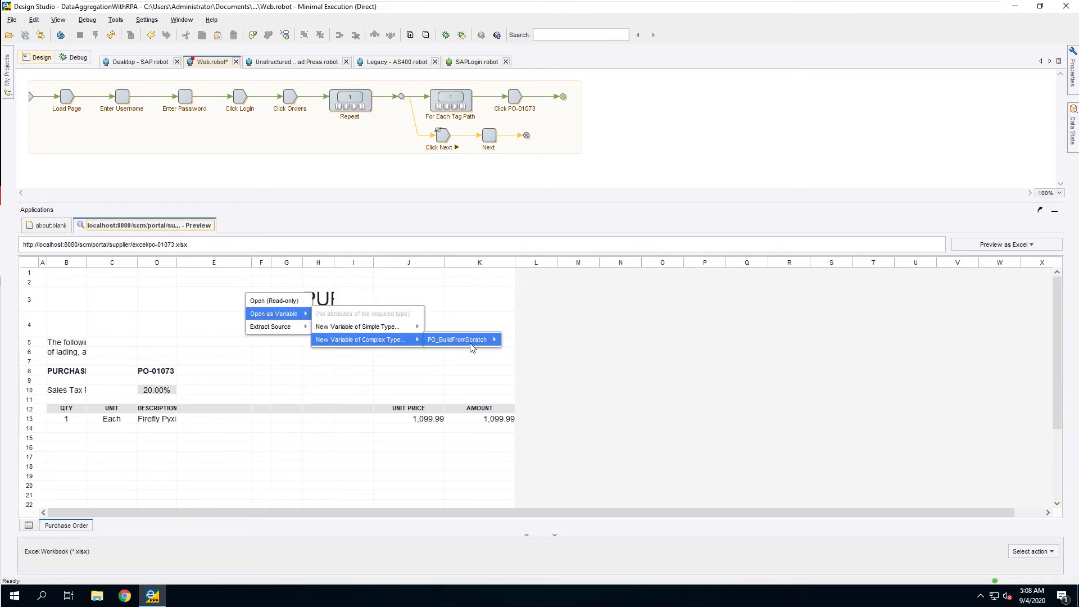
{"action": "mouse_move", "coordinate": [472, 341]}
{"action": "left_click", "coordinate": [527, 340]}
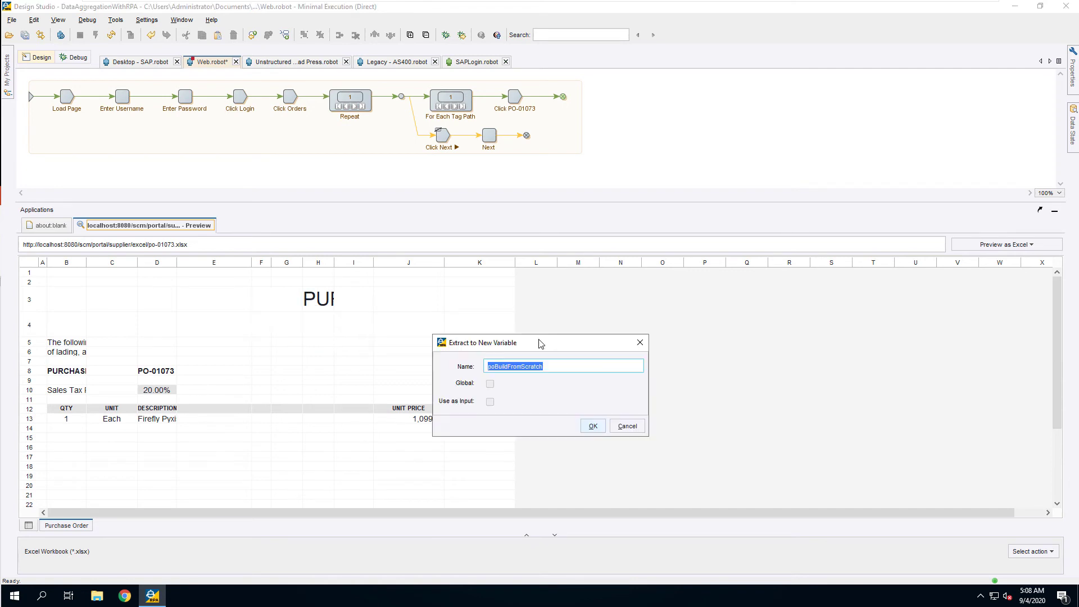
{"action": "left_click", "coordinate": [594, 423]}
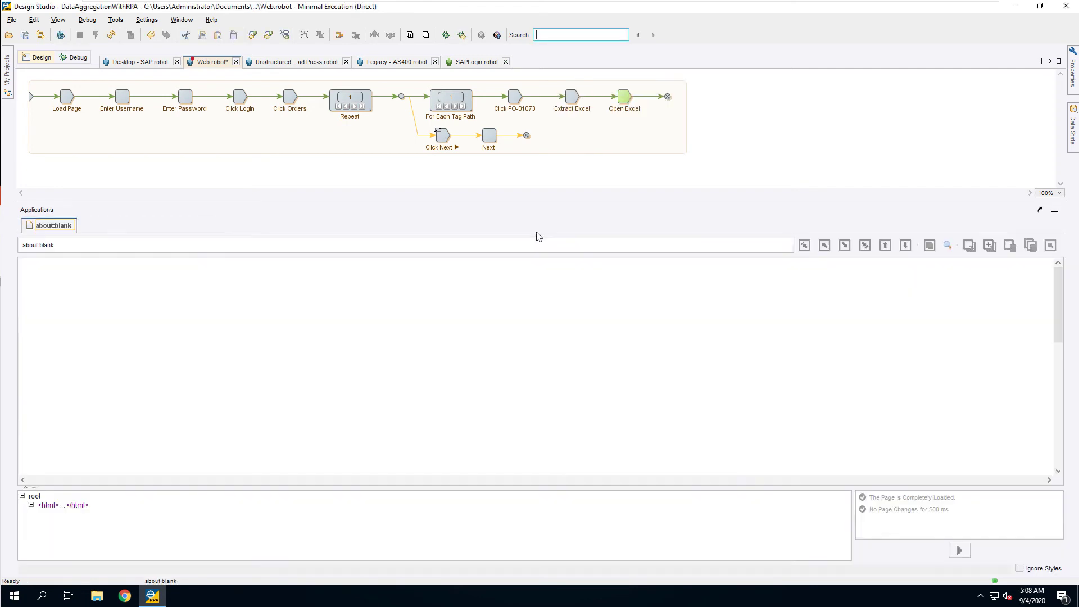
Step: Extract the purchase order number in cell D8 of the opened workbook as text into poBuildFromScratch.PO
{"action": "left_click", "coordinate": [667, 96]}
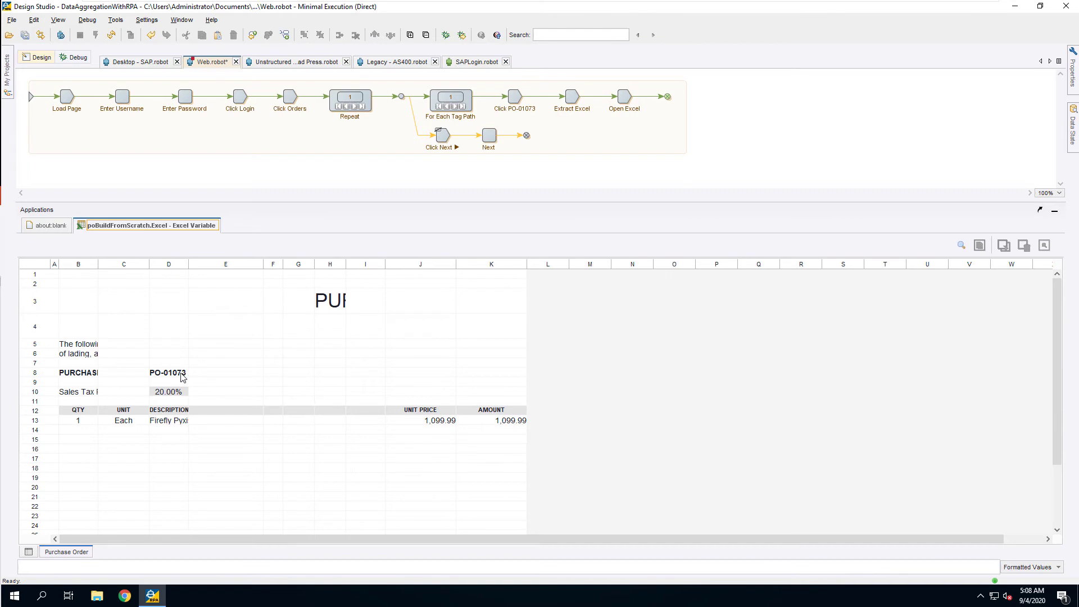
{"action": "left_click", "coordinate": [183, 376]}
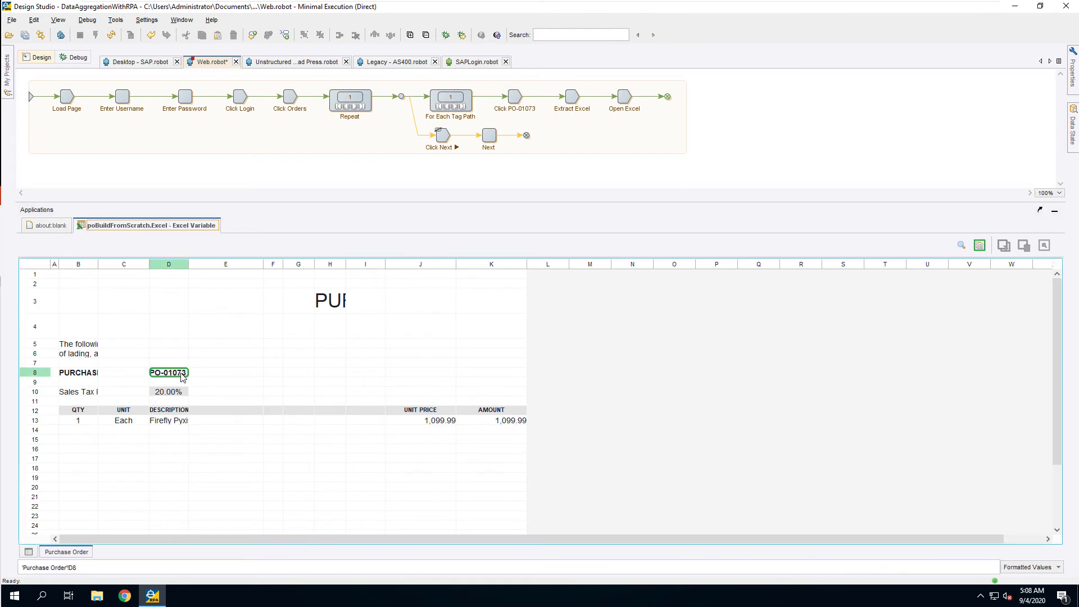
{"action": "right_click", "coordinate": [181, 375]}
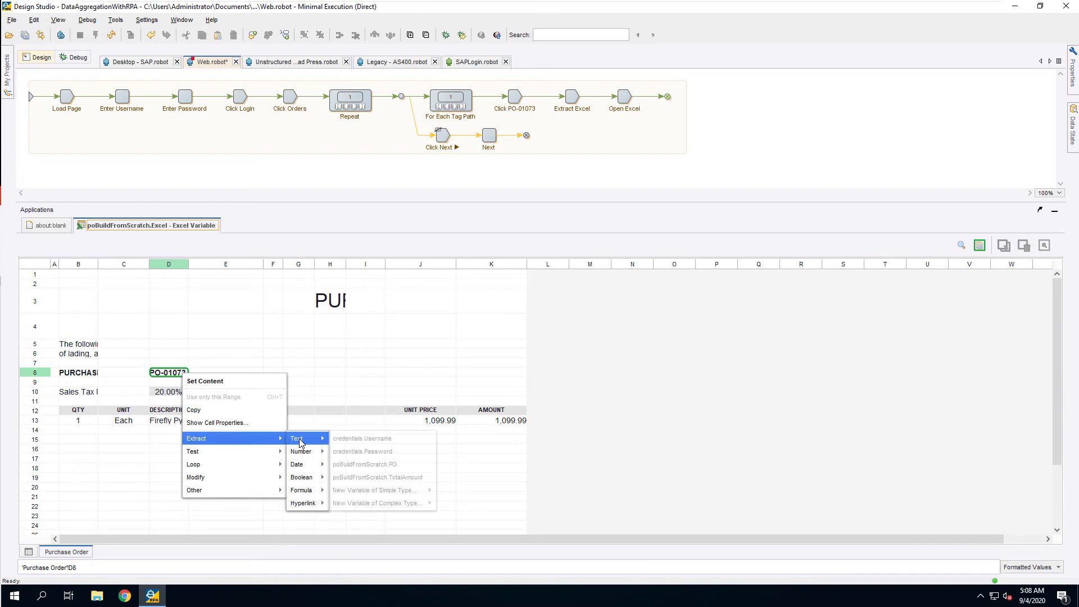
{"action": "left_click", "coordinate": [368, 463]}
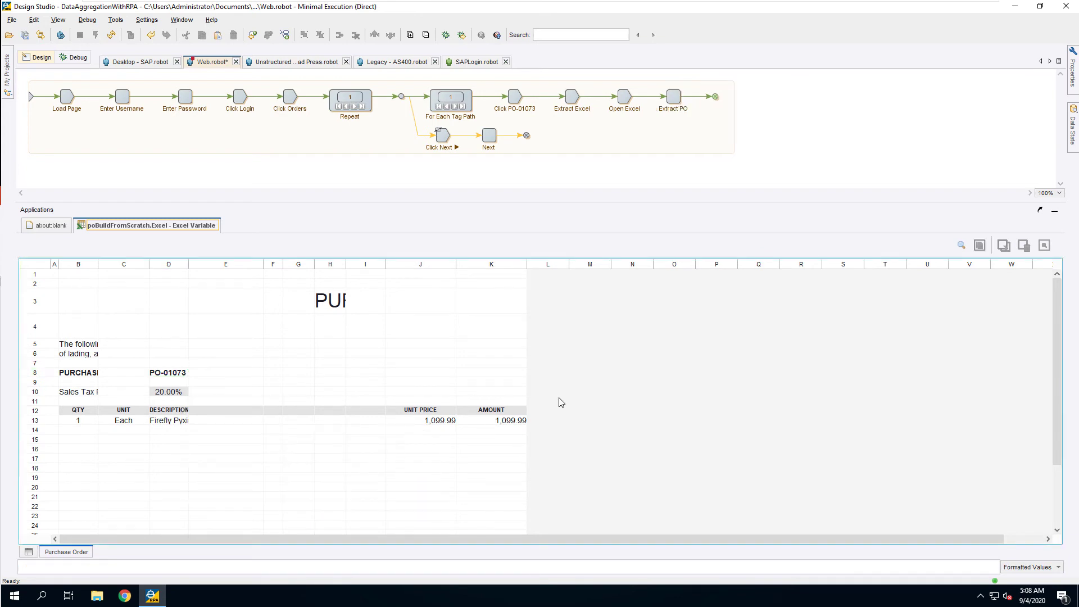
Step: Extract the order total in cell K31 as text into poBuildFromScratch.TotalAmount
{"action": "left_click", "coordinate": [576, 395]}
{"action": "scroll", "coordinate": [539, 472], "scroll_direction": "down", "scroll_amount": 2}
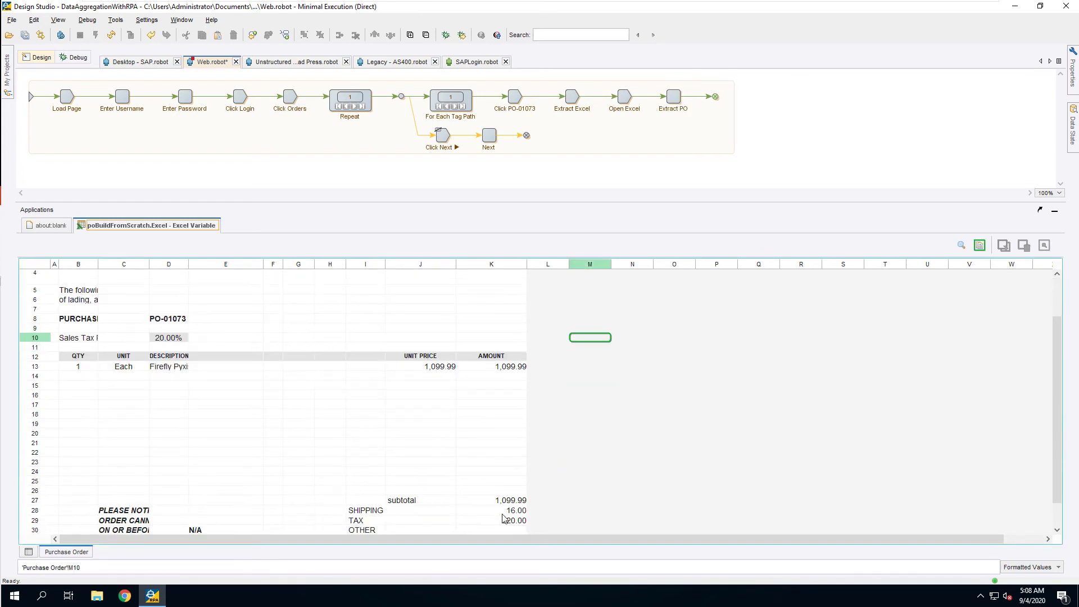
{"action": "scroll", "coordinate": [513, 503], "scroll_direction": "down", "scroll_amount": 1}
{"action": "left_click", "coordinate": [506, 513]}
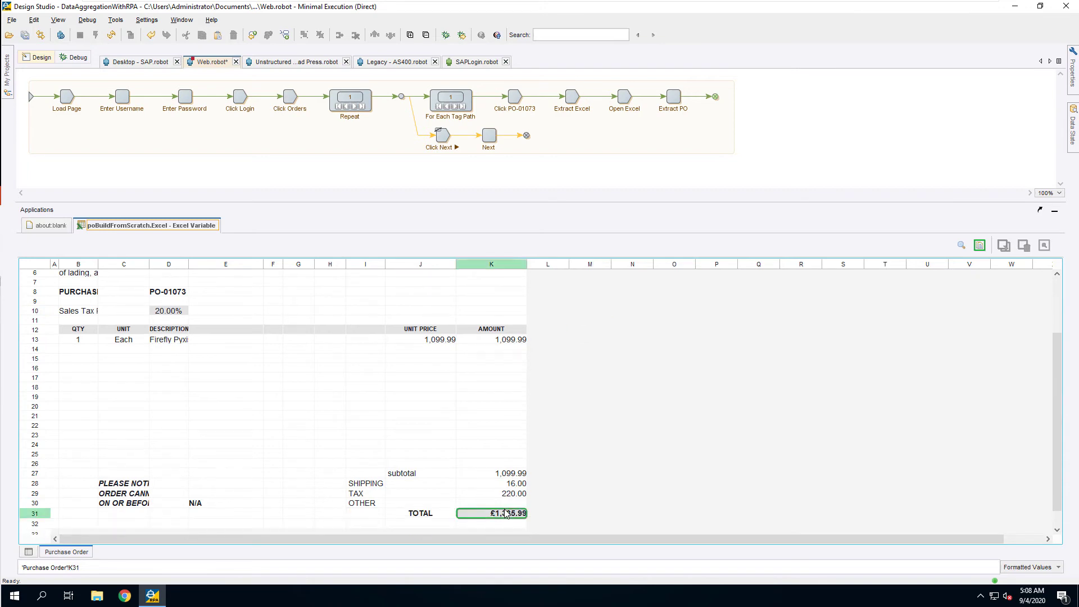
{"action": "right_click", "coordinate": [506, 513]}
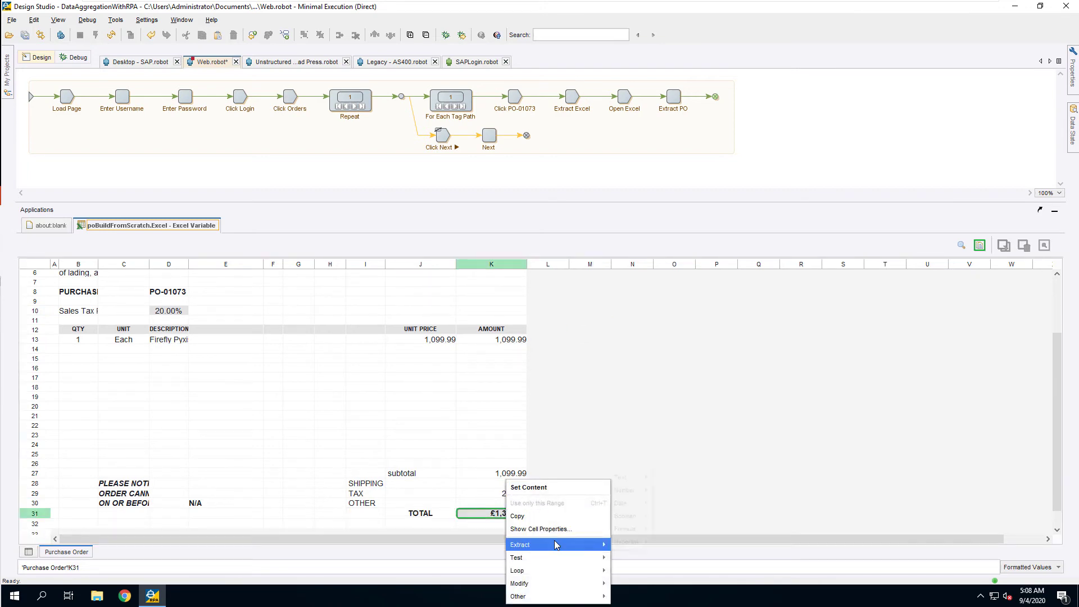
{"action": "mouse_move", "coordinate": [557, 544]}
{"action": "mouse_move", "coordinate": [635, 477]}
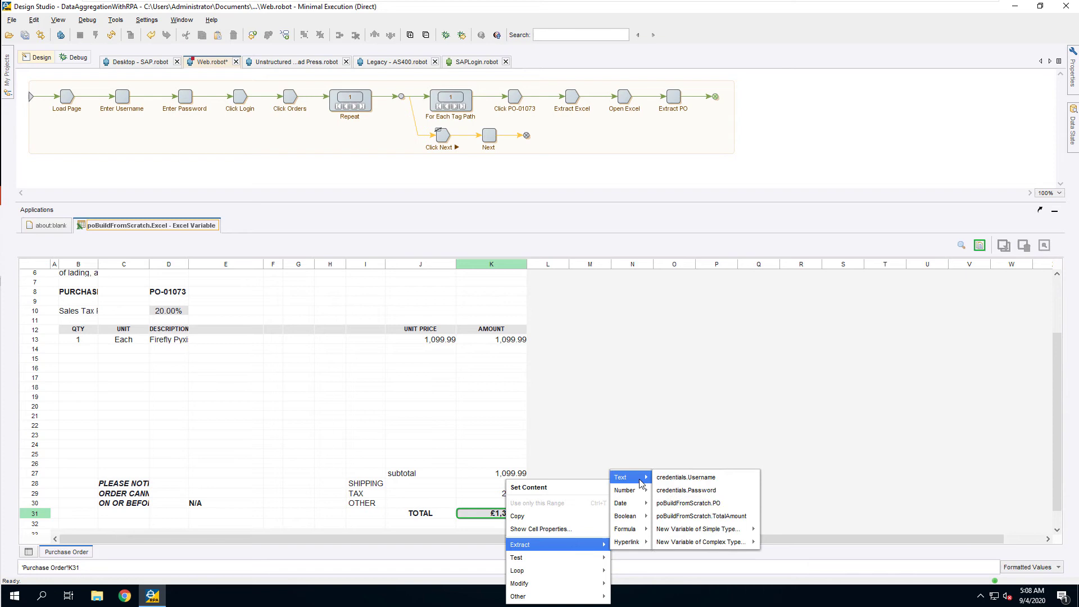
{"action": "left_click", "coordinate": [715, 520]}
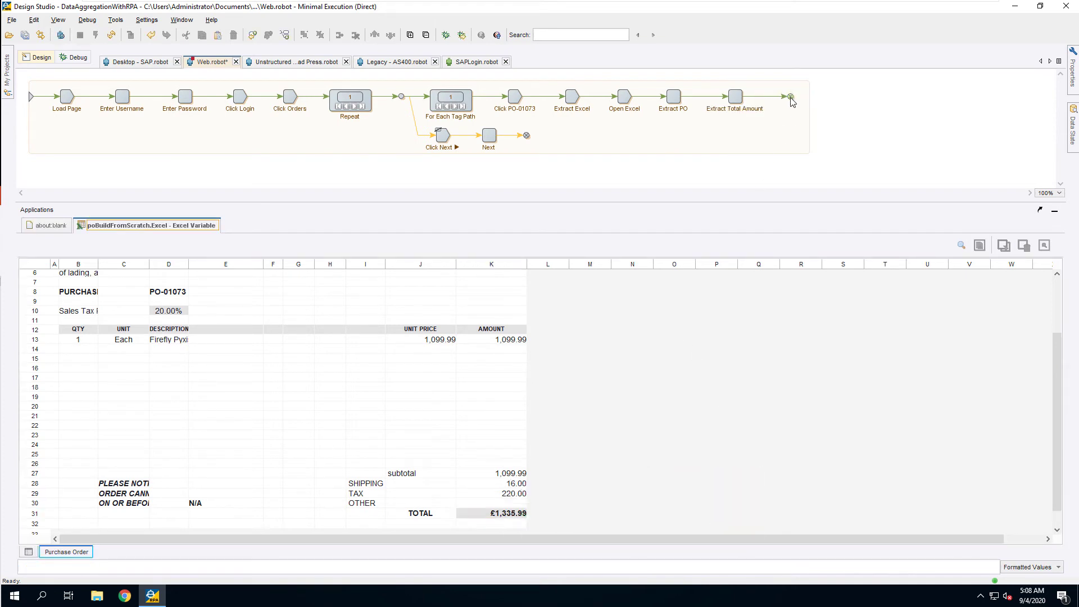
Step: Insert a Return Value step before the end of the upper branch and set its variable to poBuildFromScratch
{"action": "right_click", "coordinate": [791, 98]}
{"action": "mouse_move", "coordinate": [874, 326]}
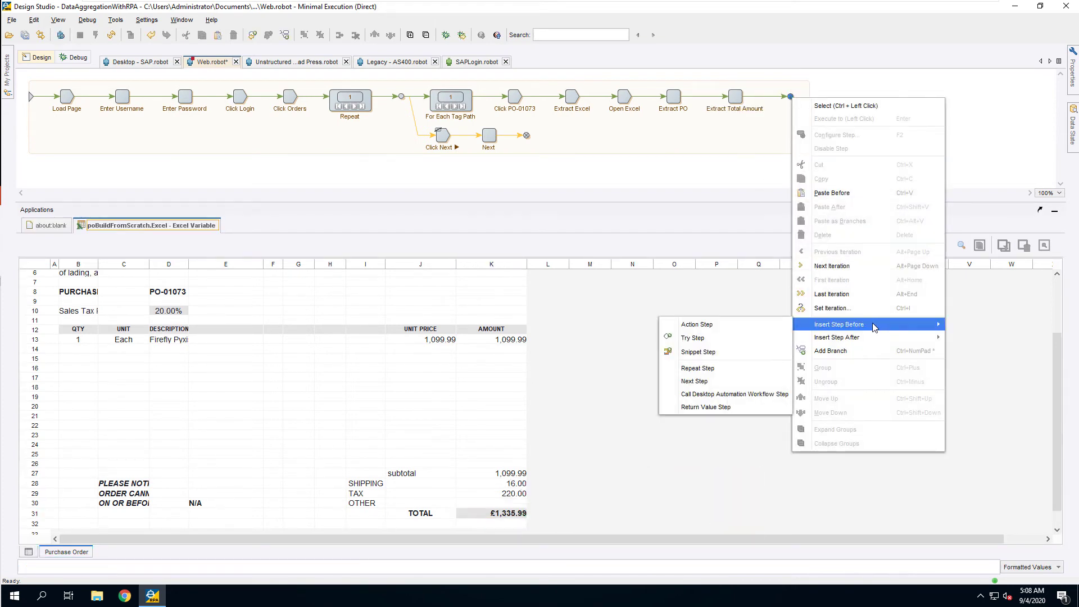
{"action": "left_click", "coordinate": [740, 407]}
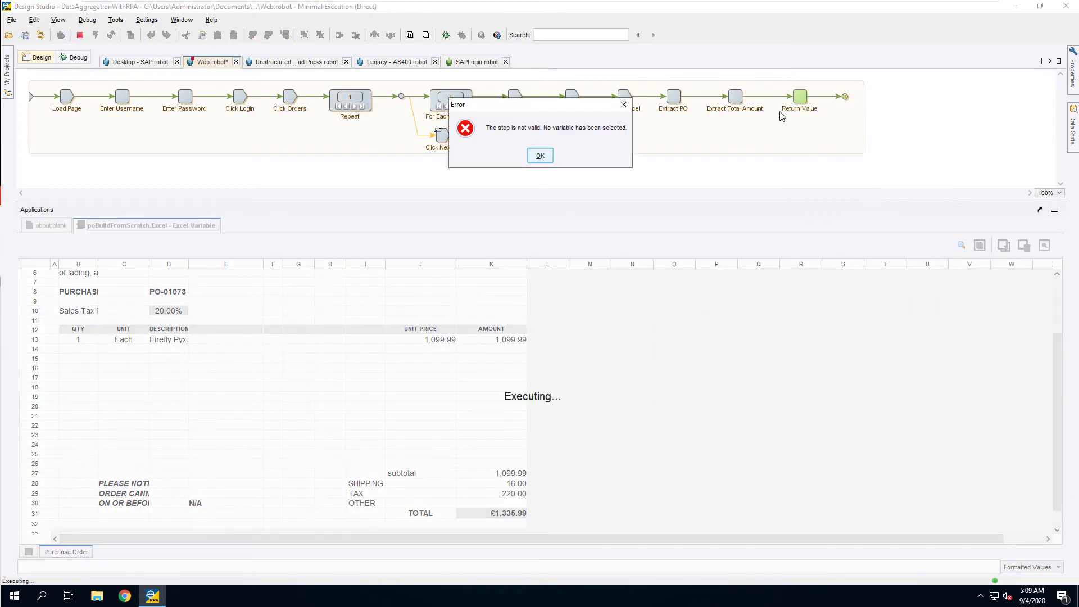
{"action": "left_click", "coordinate": [539, 158]}
{"action": "left_click", "coordinate": [1076, 78]}
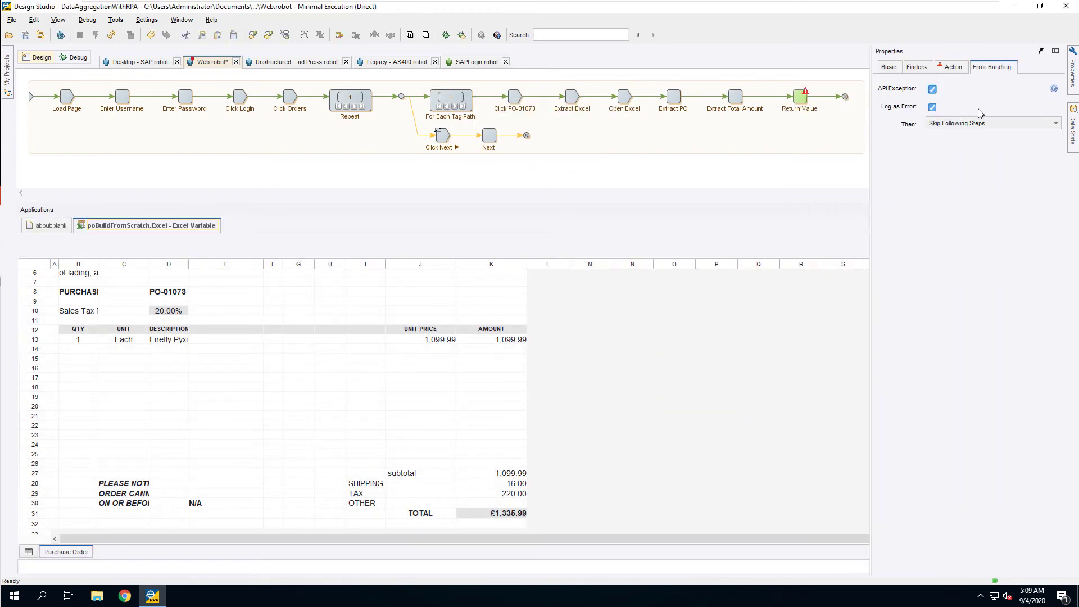
{"action": "left_click", "coordinate": [945, 163]}
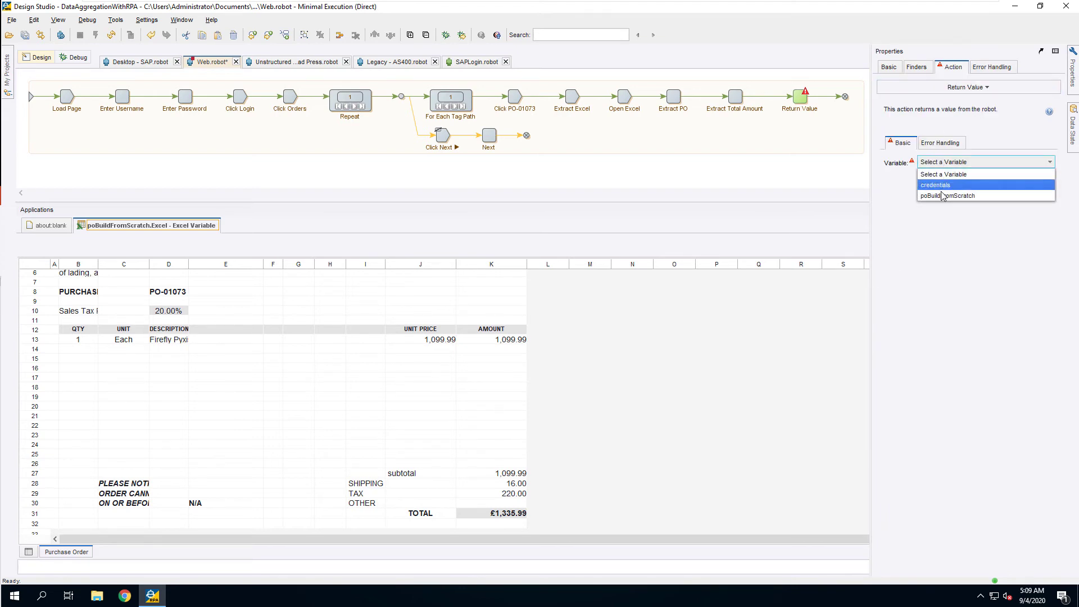
{"action": "left_click", "coordinate": [942, 198]}
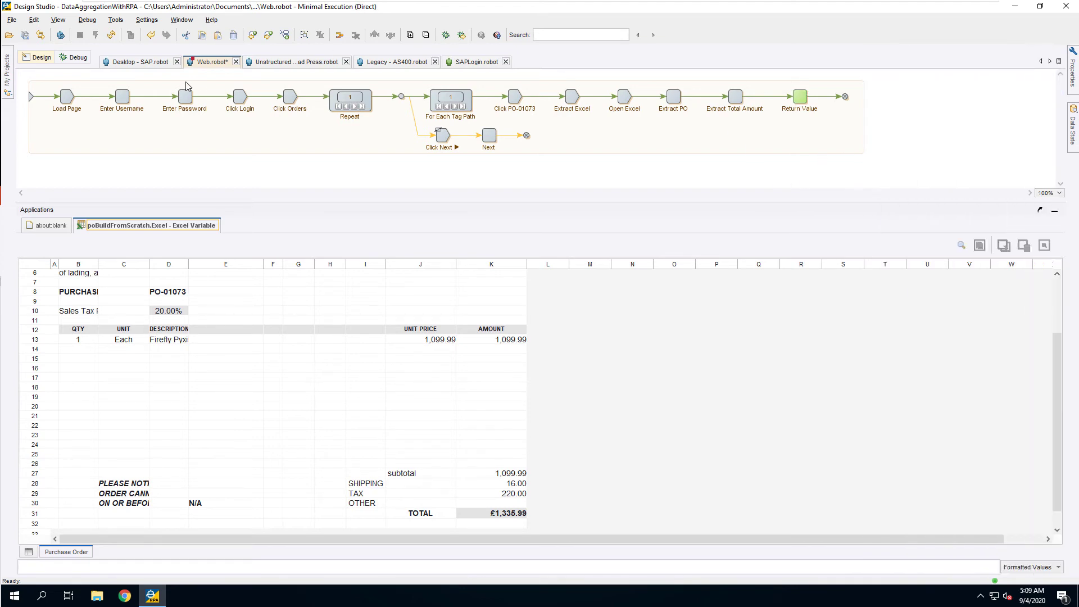
Step: Run the web robot in debug mode, replacing the ongoing execution, and review the returned purchase orders and total amounts
{"action": "left_click", "coordinate": [85, 59]}
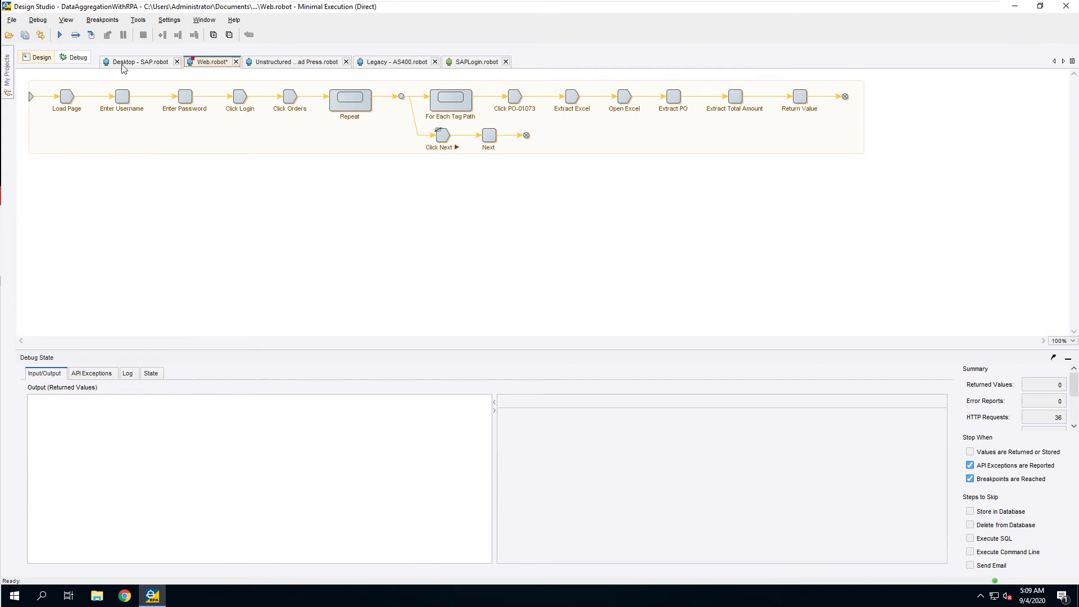
{"action": "left_click", "coordinate": [59, 36]}
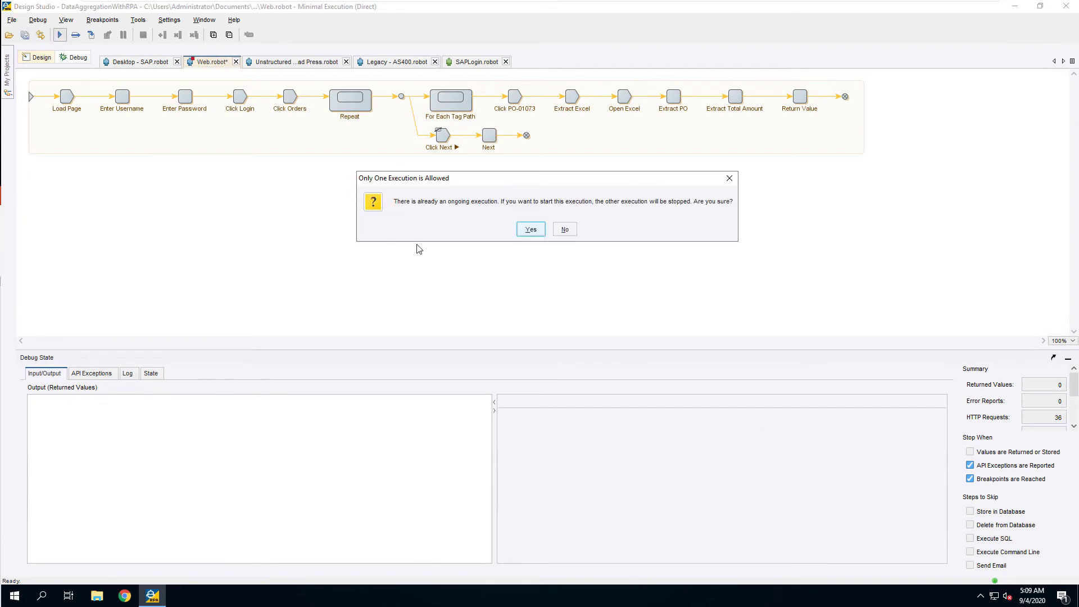
{"action": "key", "text": "Return"}
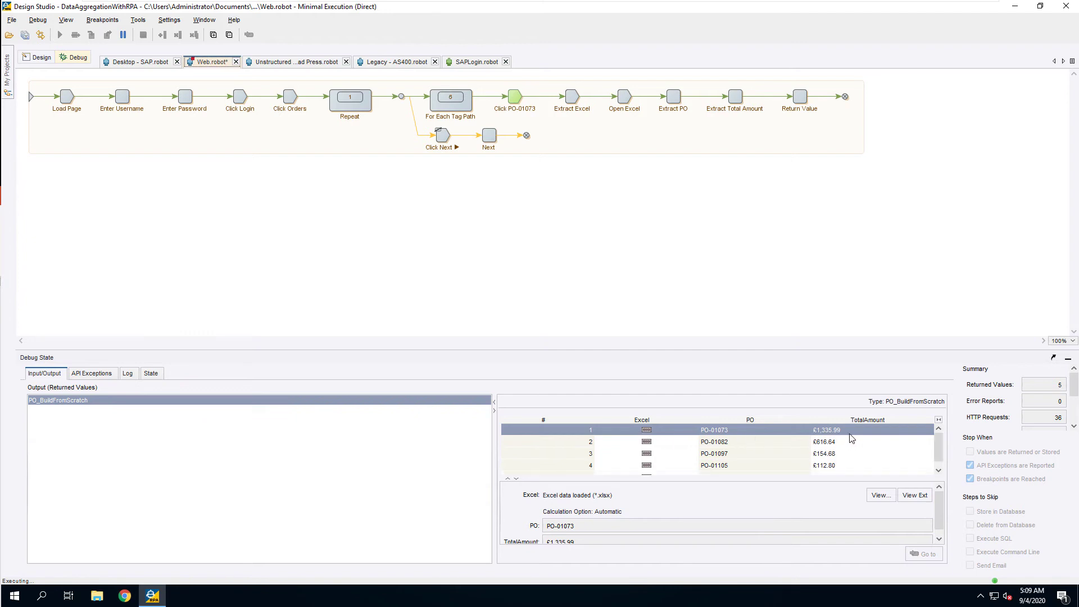
{"action": "left_click", "coordinate": [938, 471]}
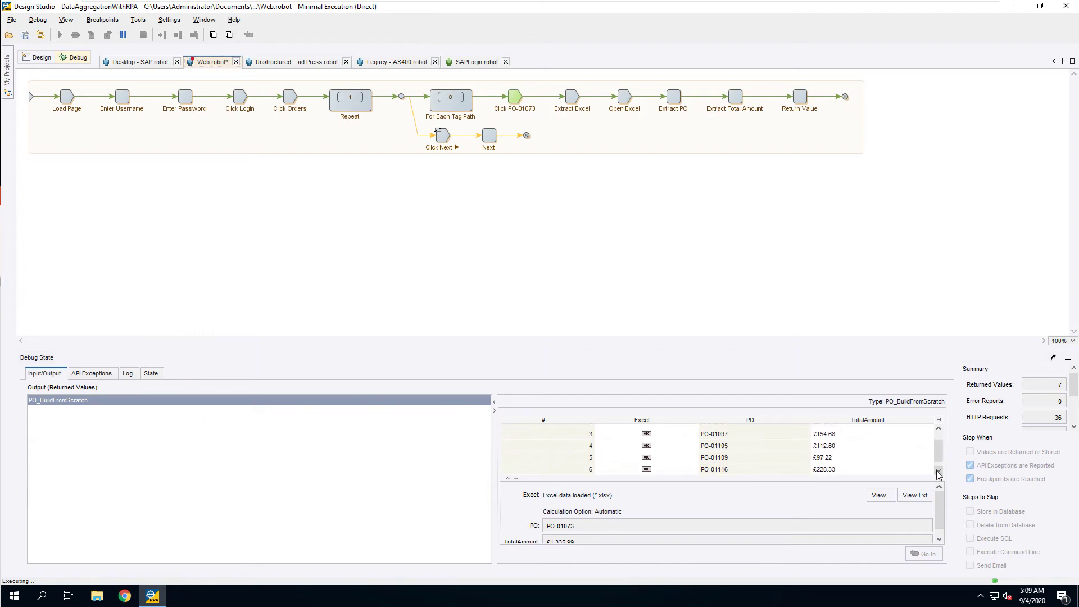
{"action": "left_click", "coordinate": [938, 471]}
{"action": "left_click", "coordinate": [938, 471]}
{"action": "left_click", "coordinate": [938, 471]}
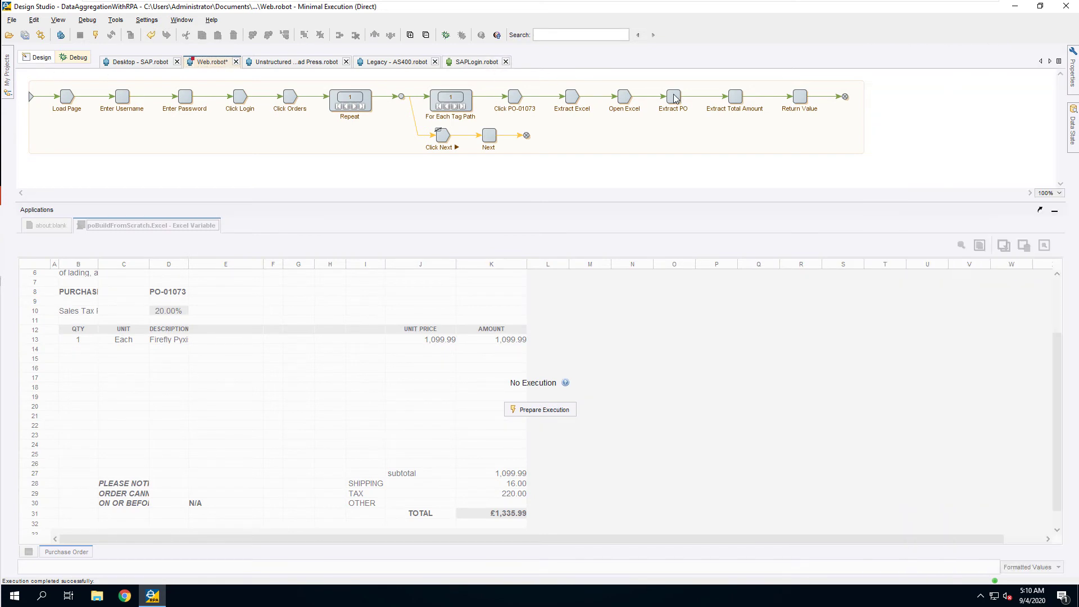
Step: Prepare the web robot's execution in place of the ongoing one and advance For Each Tag Path to iteration 7
{"action": "left_click", "coordinate": [536, 413]}
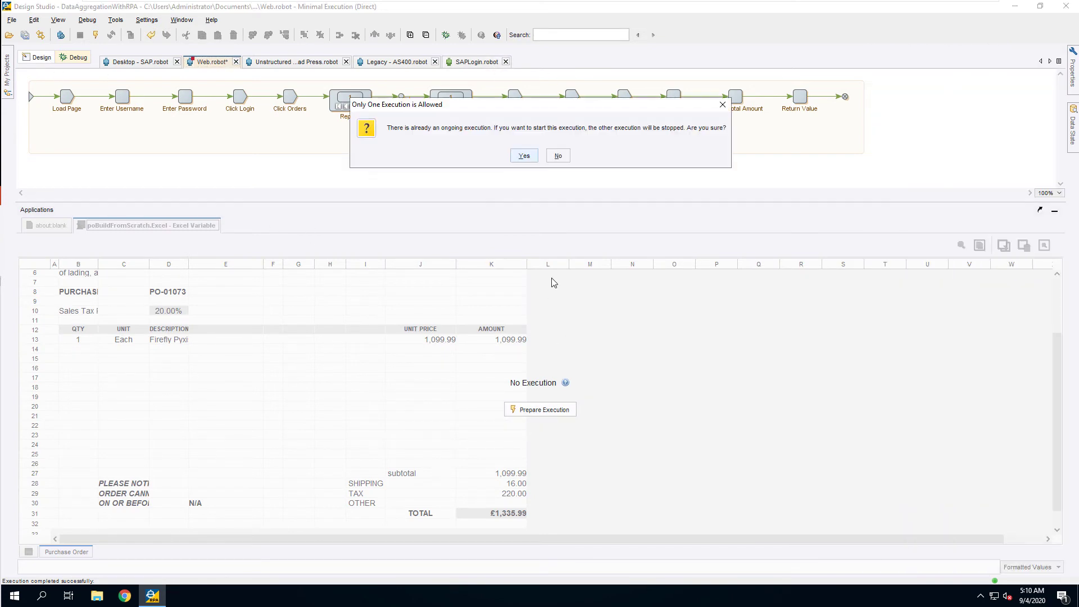
{"action": "left_click", "coordinate": [524, 156]}
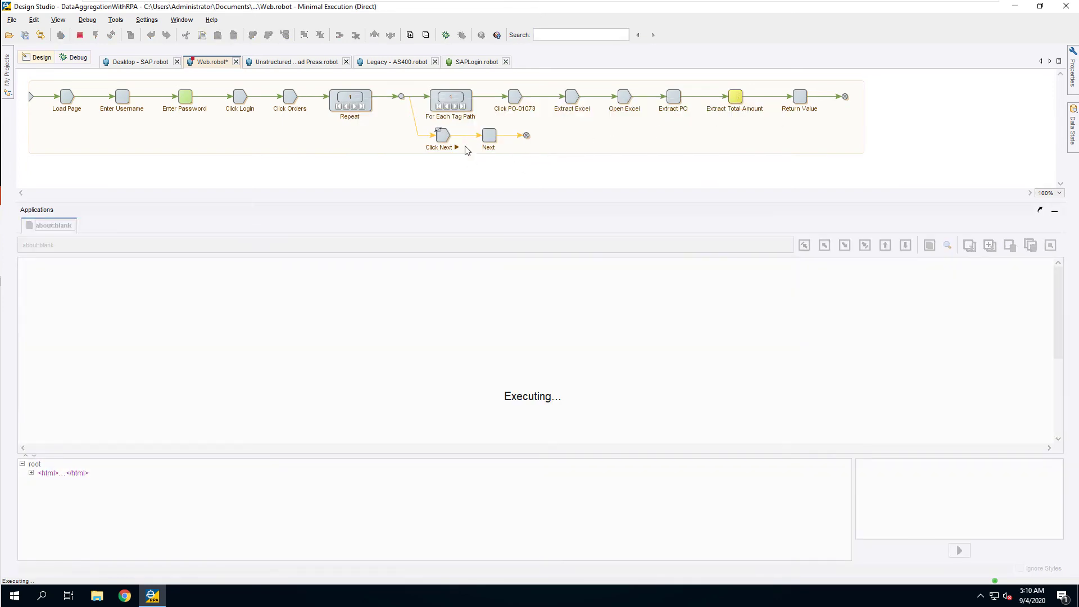
{"action": "left_click", "coordinate": [455, 101]}
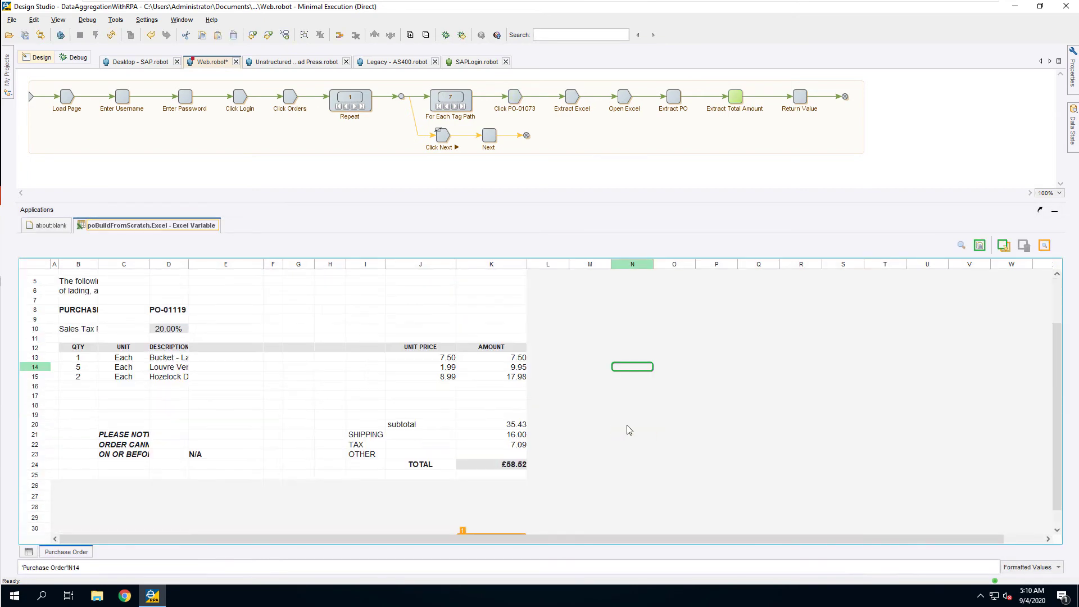
Step: Insert a Set Named Range step for the TOTAL label cell J24, ahead of Extract Total Amount
{"action": "scroll", "coordinate": [627, 431], "scroll_direction": "down", "scroll_amount": 3}
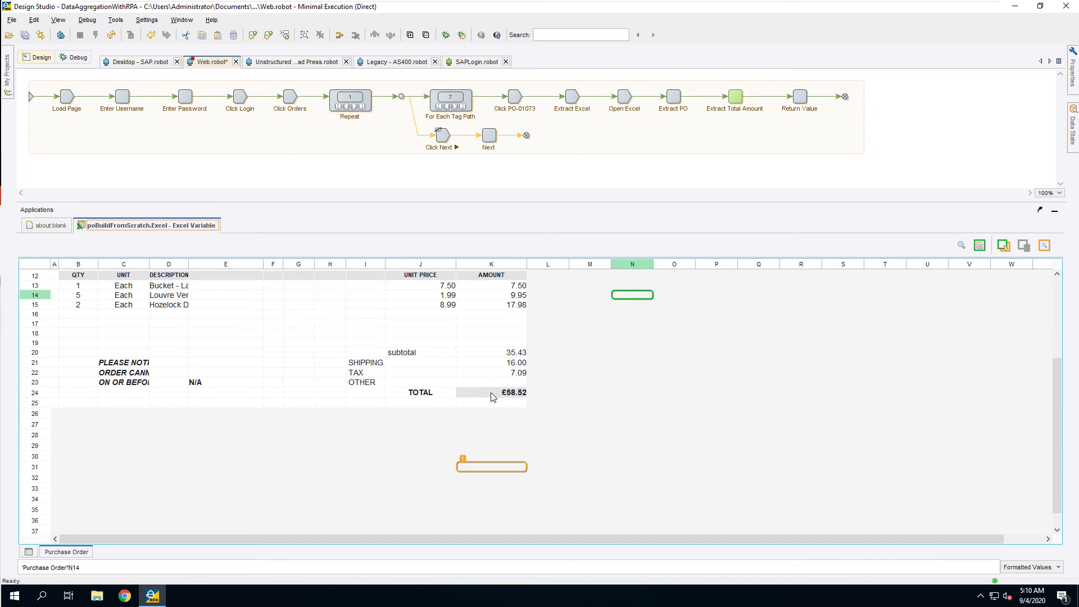
{"action": "right_click", "coordinate": [430, 393]}
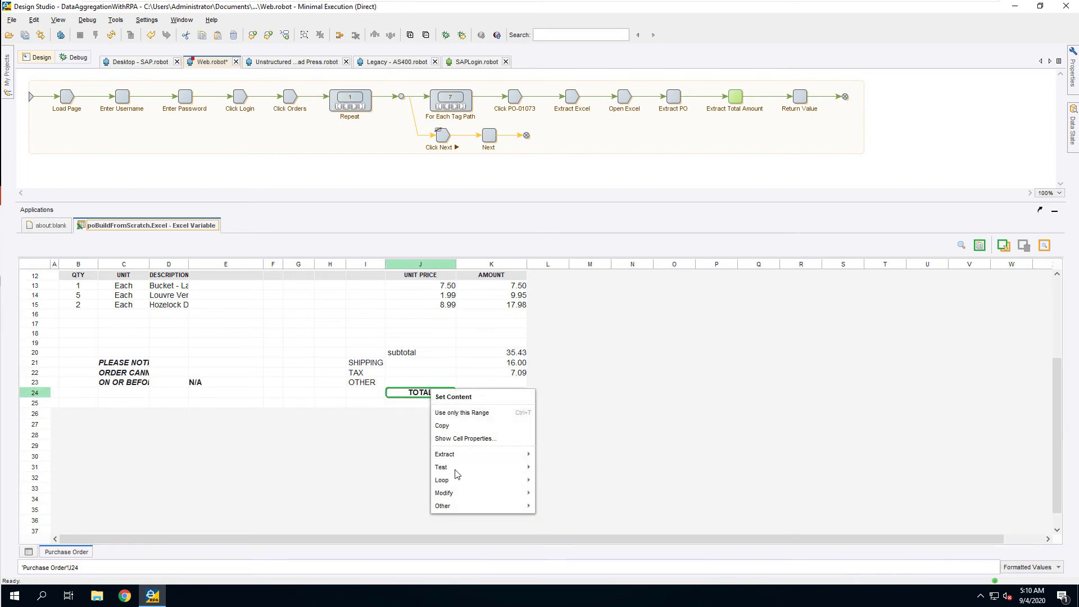
{"action": "mouse_move", "coordinate": [464, 509]}
{"action": "left_click", "coordinate": [562, 506]}
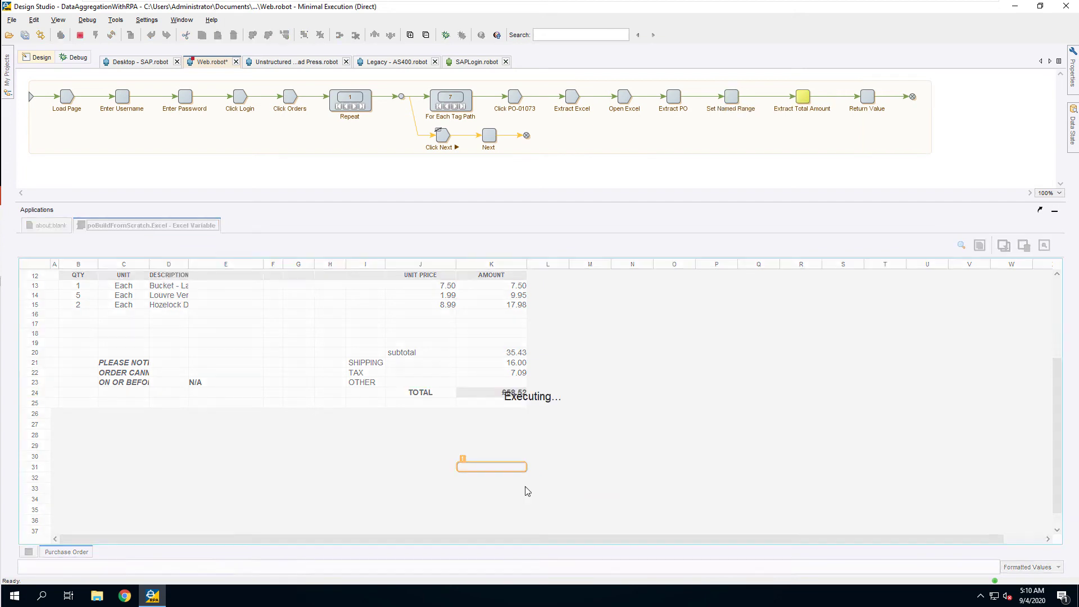
Step: Keep Set Named Range's finder on Find Specified Range and shorten its range to 'Purchase Order'!
{"action": "left_click", "coordinate": [730, 100]}
{"action": "left_click", "coordinate": [1072, 71]}
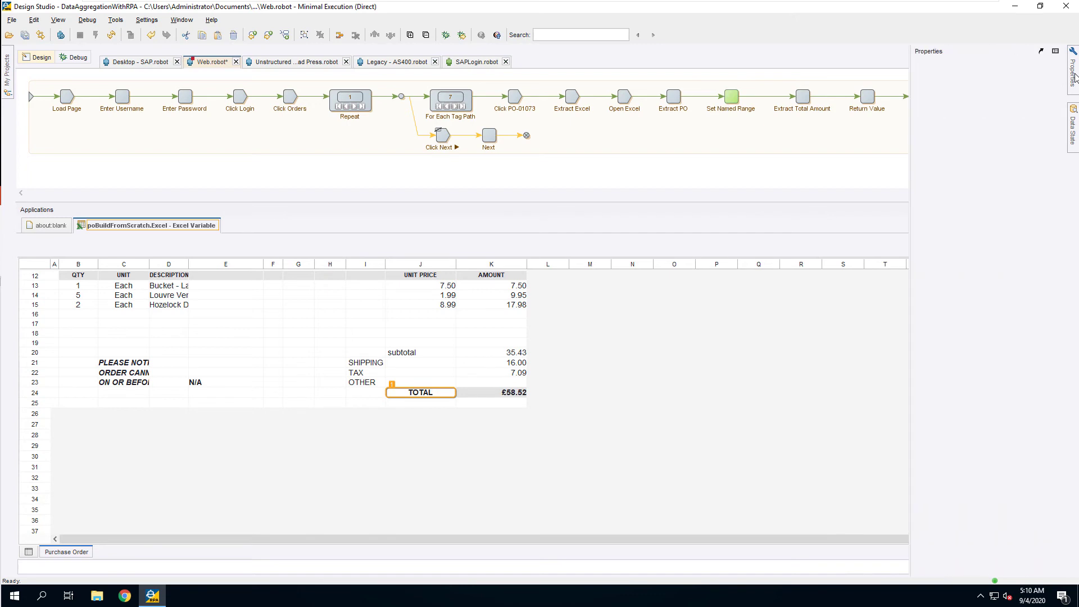
{"action": "left_click", "coordinate": [918, 66]}
{"action": "left_click", "coordinate": [928, 126]}
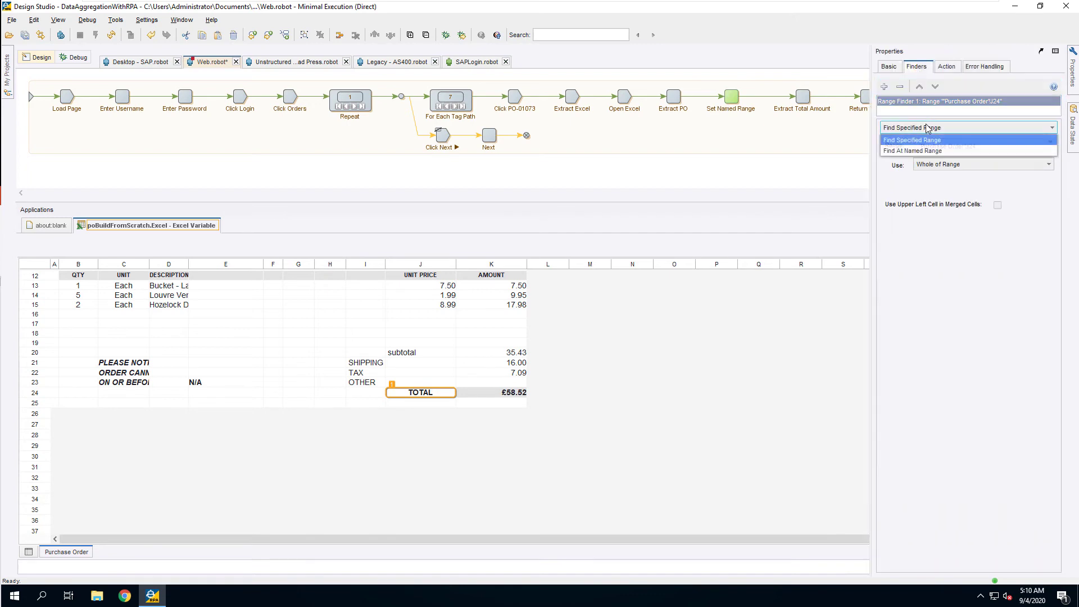
{"action": "left_click", "coordinate": [958, 139]}
{"action": "left_click", "coordinate": [988, 147]}
{"action": "key", "text": "BackSpace"}
{"action": "key", "text": "BackSpace"}
{"action": "key", "text": "BackSpace"}
Step: Set the Set Named Range finder to use Cell That Matches with the cell pattern TOTAL
{"action": "left_click", "coordinate": [989, 165]}
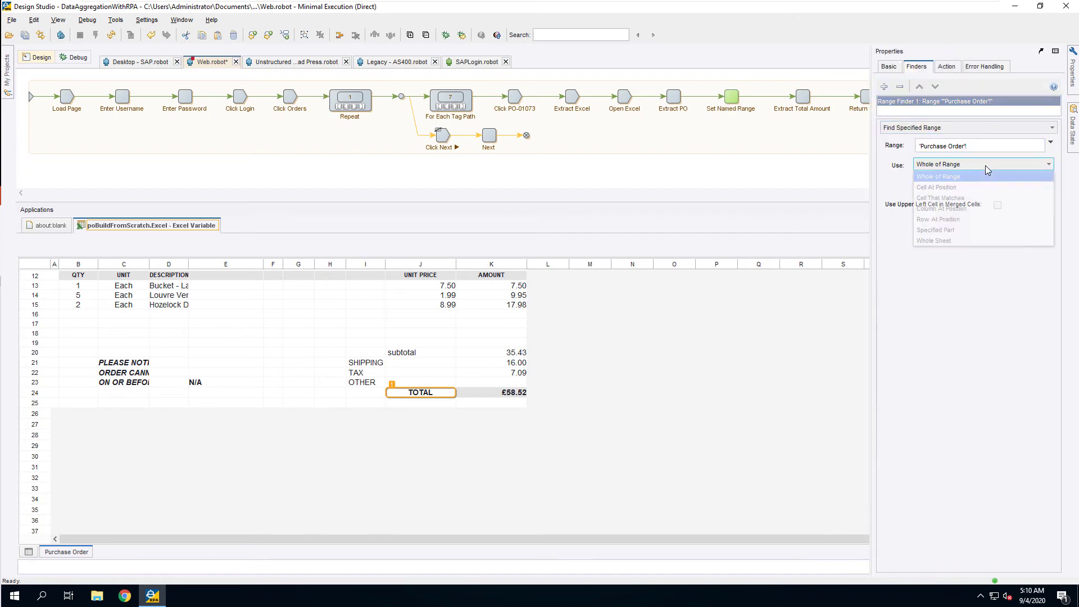
{"action": "left_click", "coordinate": [966, 198]}
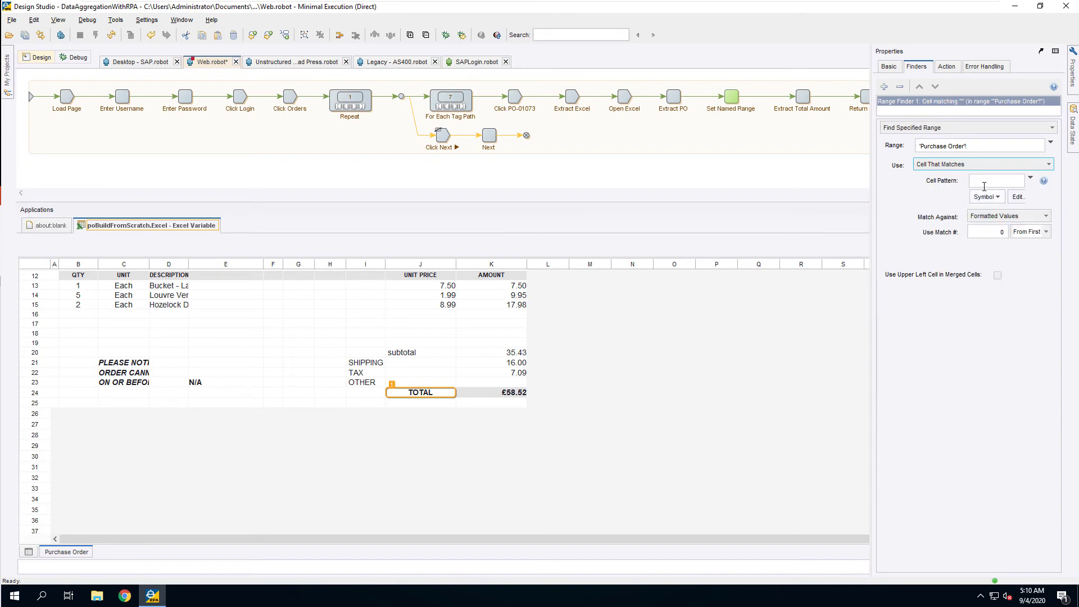
{"action": "left_click", "coordinate": [986, 183]}
{"action": "type", "text": "t"}
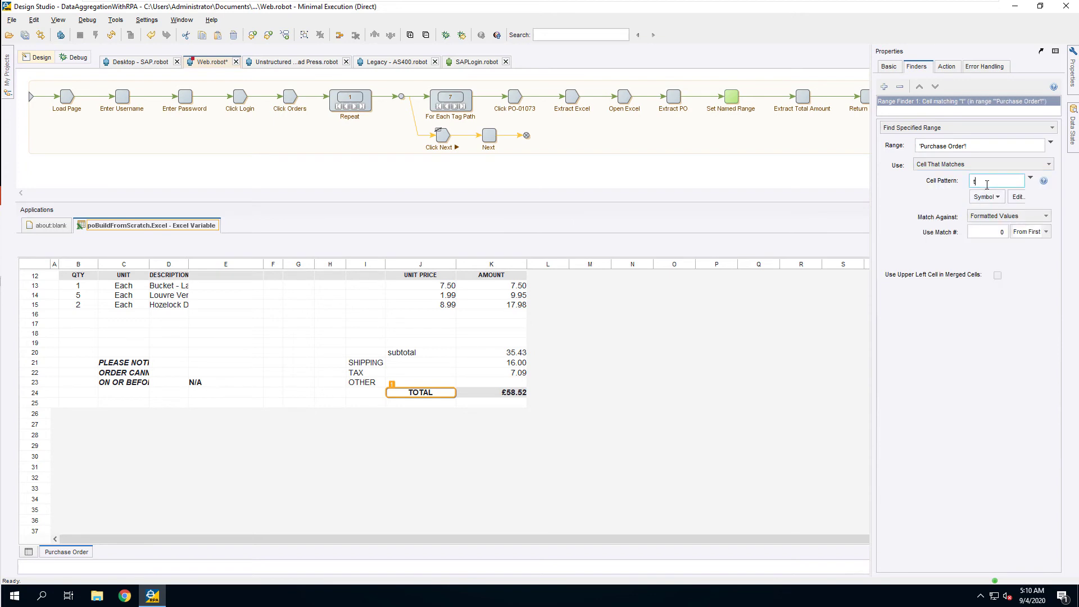
{"action": "type", "text": "OTAL"}
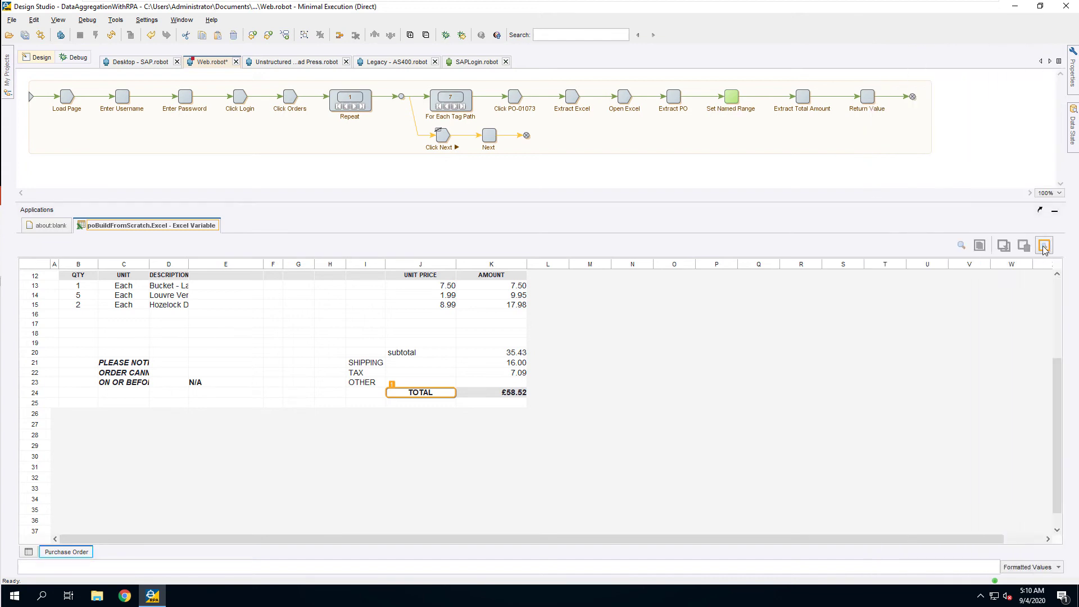
Step: Change the Extract Total Amount finder to Find At Named Range and choose range 1
{"action": "left_click", "coordinate": [804, 97]}
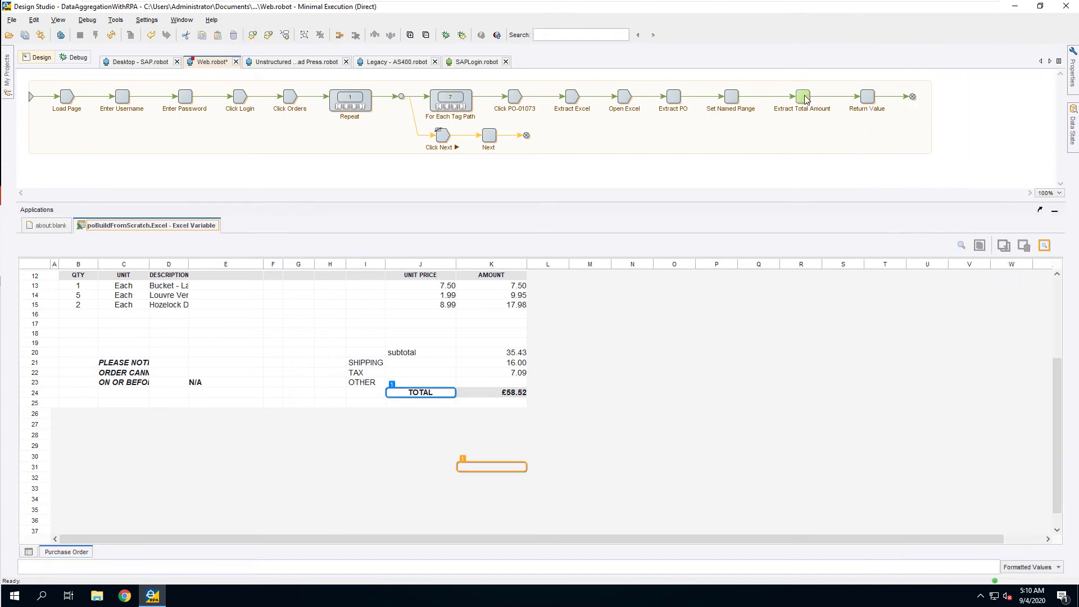
{"action": "mouse_move", "coordinate": [1074, 83]}
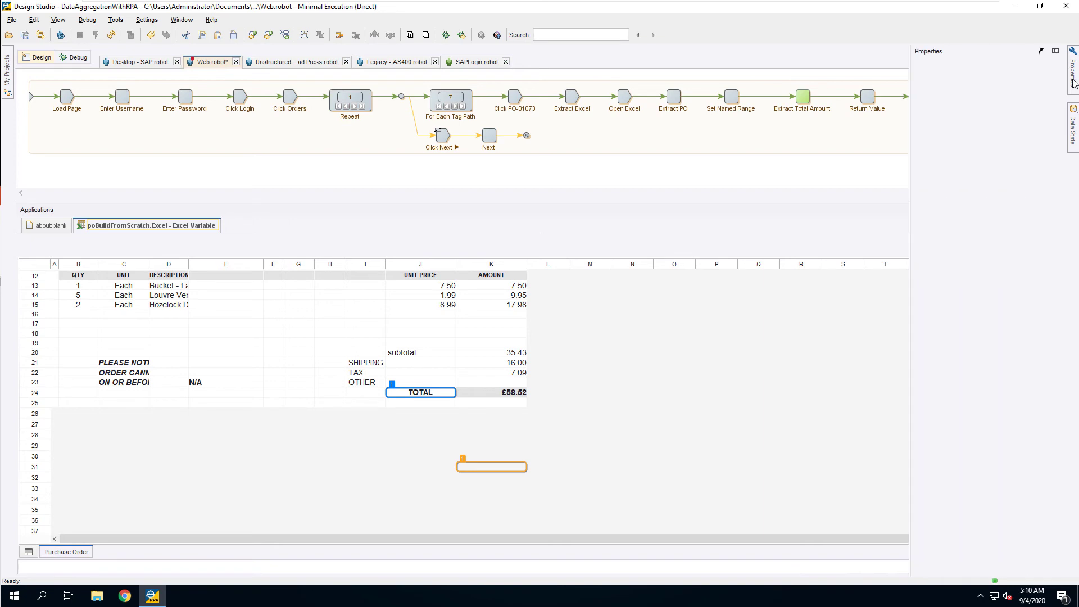
{"action": "left_click", "coordinate": [948, 129]}
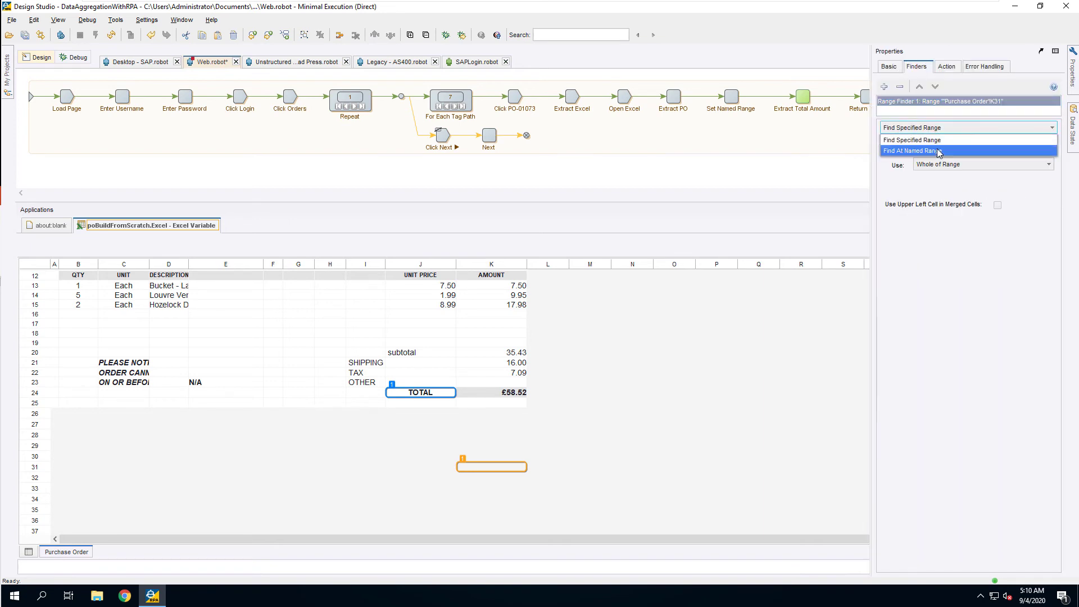
{"action": "left_click", "coordinate": [938, 152]}
{"action": "left_click", "coordinate": [950, 145]}
{"action": "left_click", "coordinate": [944, 168]}
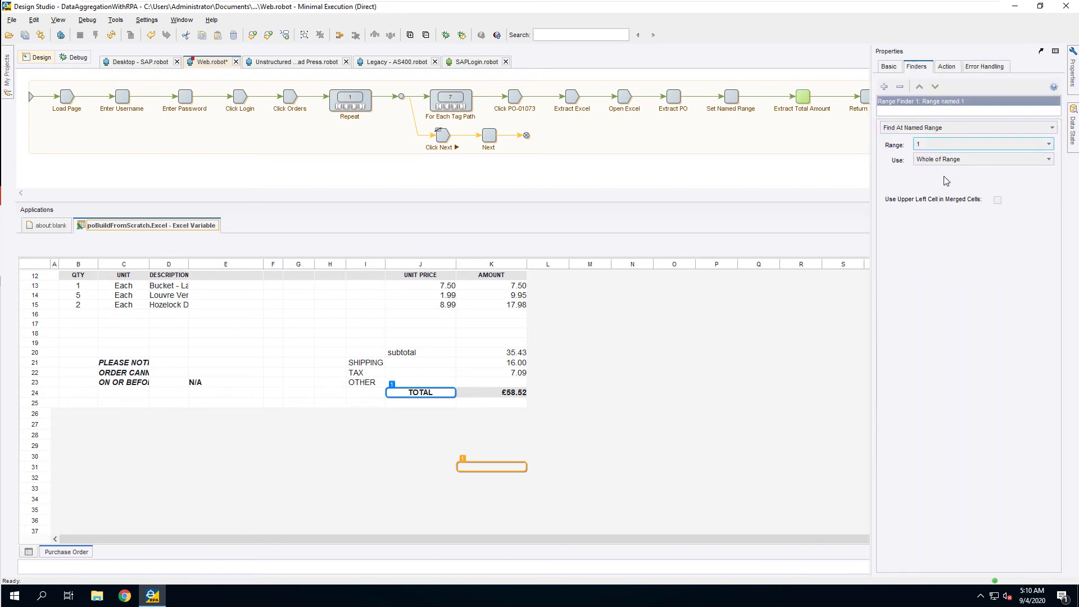
Step: Set the Extract Total Amount finder to use Cell At Position with a column offset of 1
{"action": "left_click", "coordinate": [948, 160]}
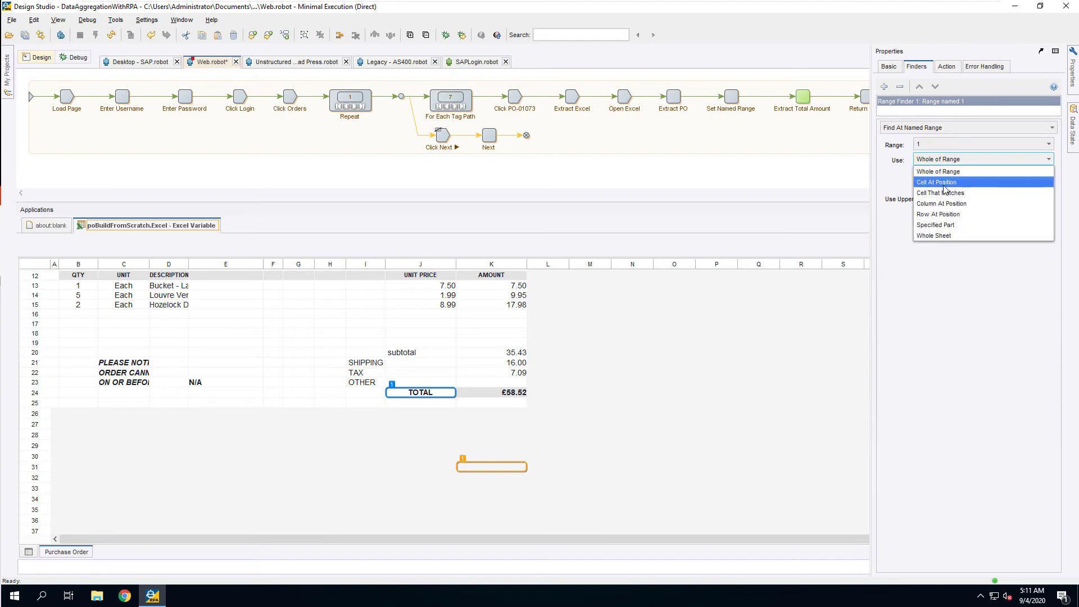
{"action": "left_click", "coordinate": [945, 184]}
{"action": "left_click", "coordinate": [1003, 191]}
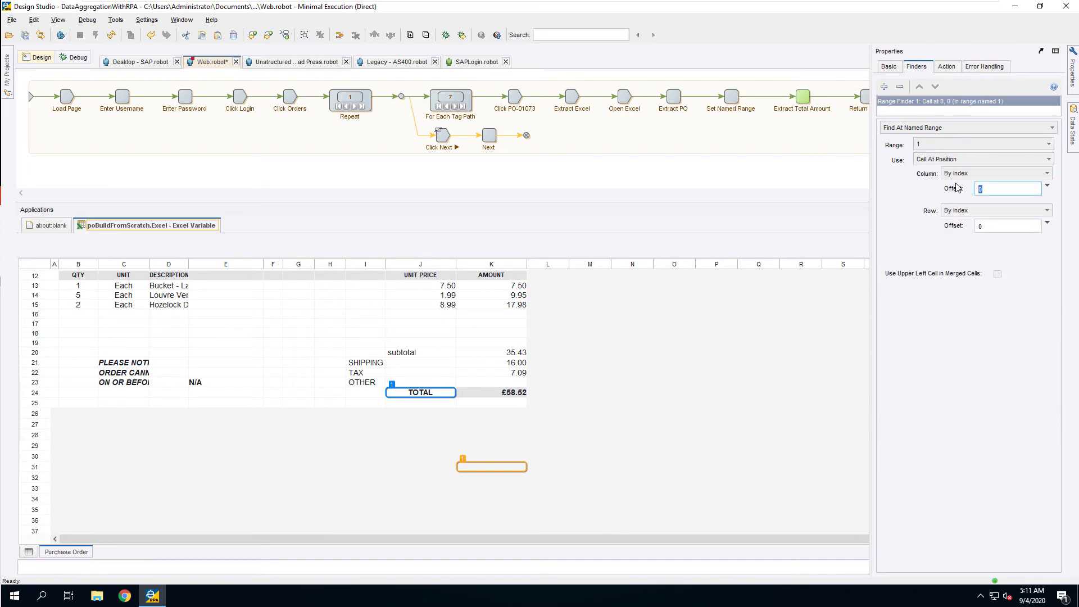
{"action": "type", "text": "1"}
{"action": "left_click", "coordinate": [832, 200]}
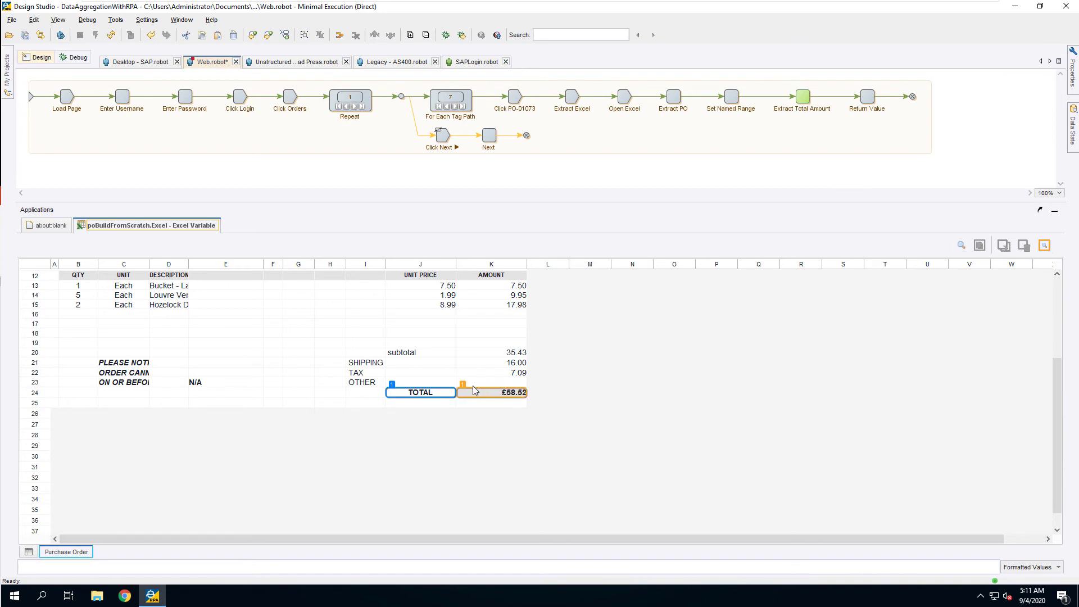
Step: Run the revised web robot in debug mode, replacing the ongoing execution, and review the returned PO numbers and totals
{"action": "left_click", "coordinate": [79, 63]}
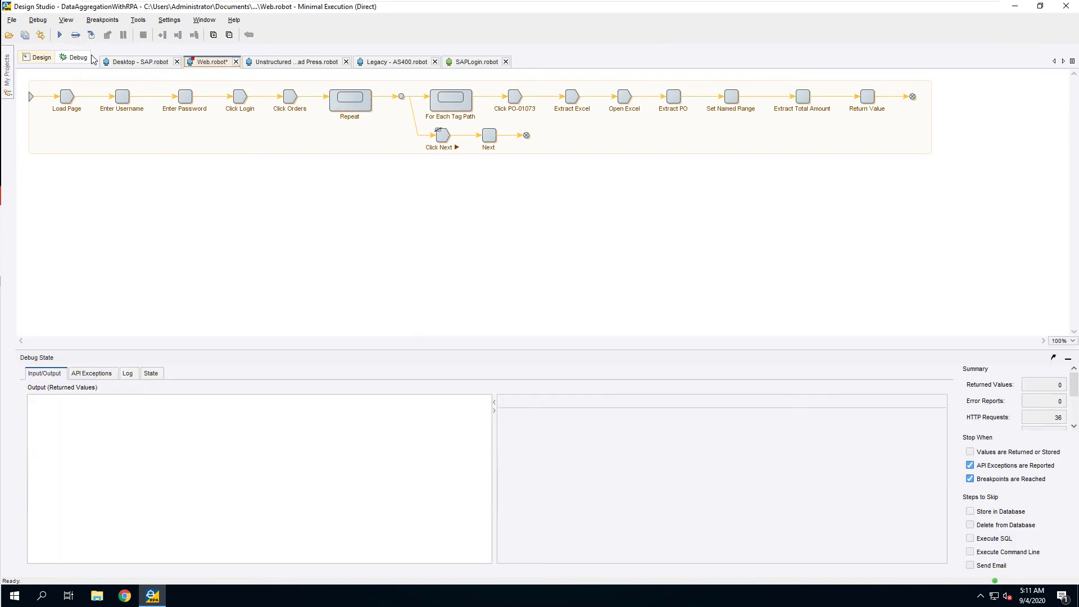
{"action": "left_click", "coordinate": [59, 35]}
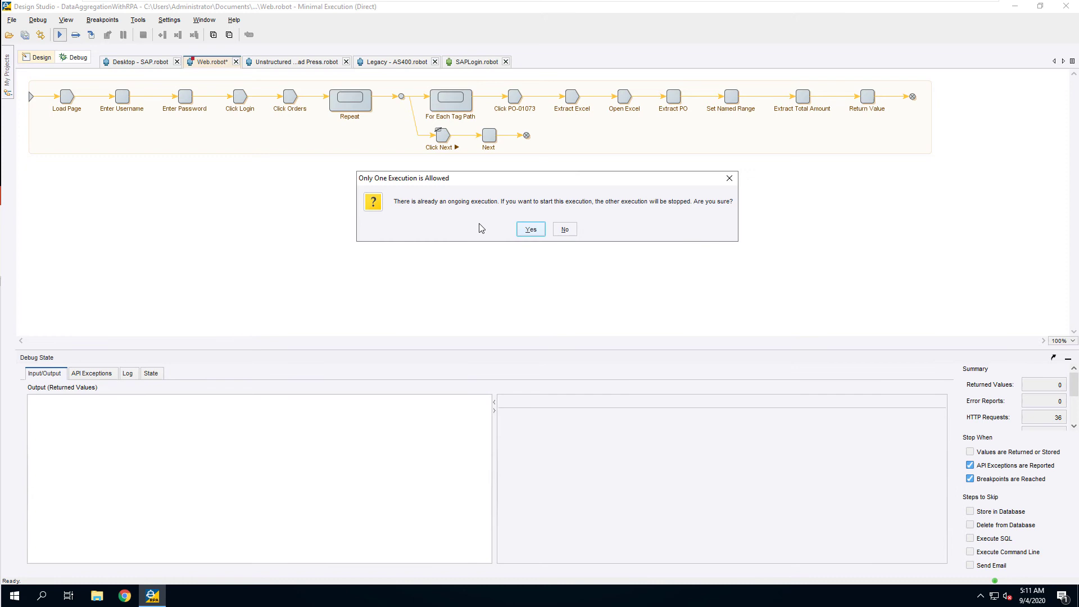
{"action": "left_click", "coordinate": [530, 229]}
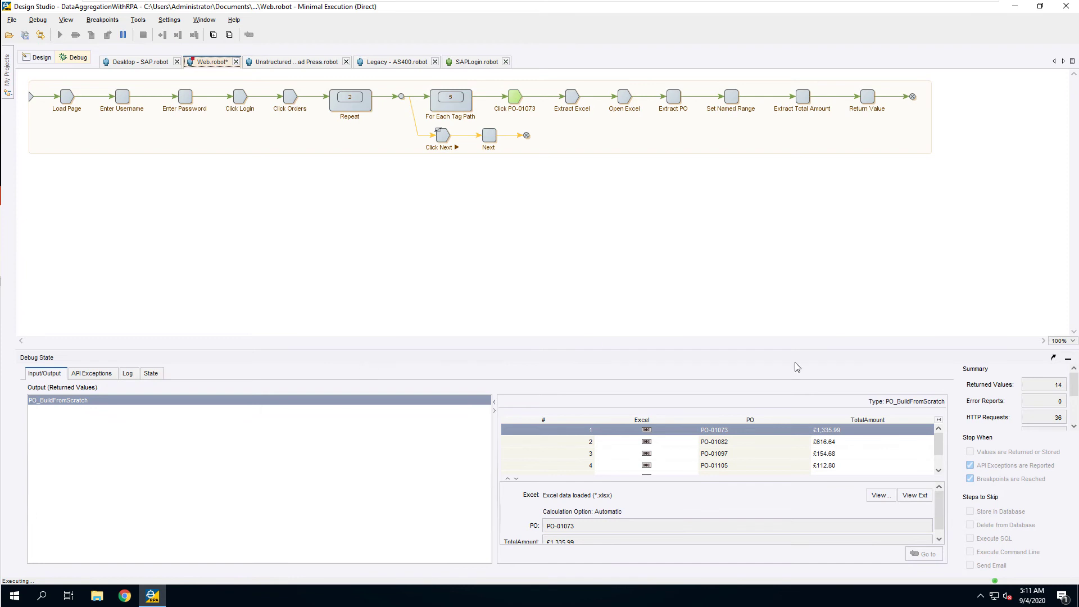
{"action": "left_click_drag", "start_coordinate": [938, 444], "coordinate": [936, 461]}
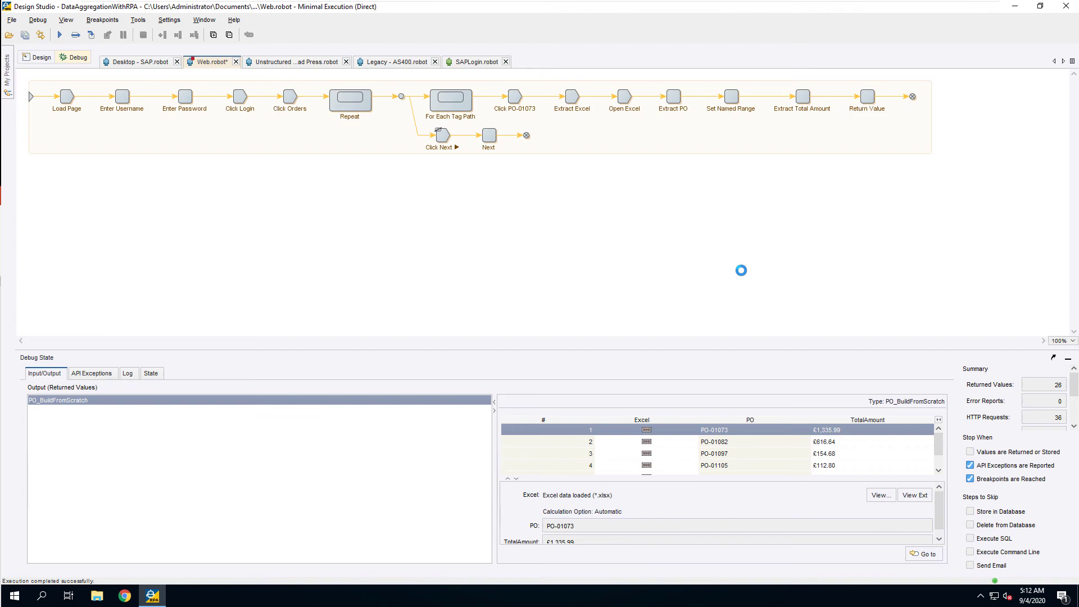
Step: Open the Unstructured Content - Bad Press robot and prepare its execution, stopping the ongoing one
{"action": "left_click", "coordinate": [297, 61]}
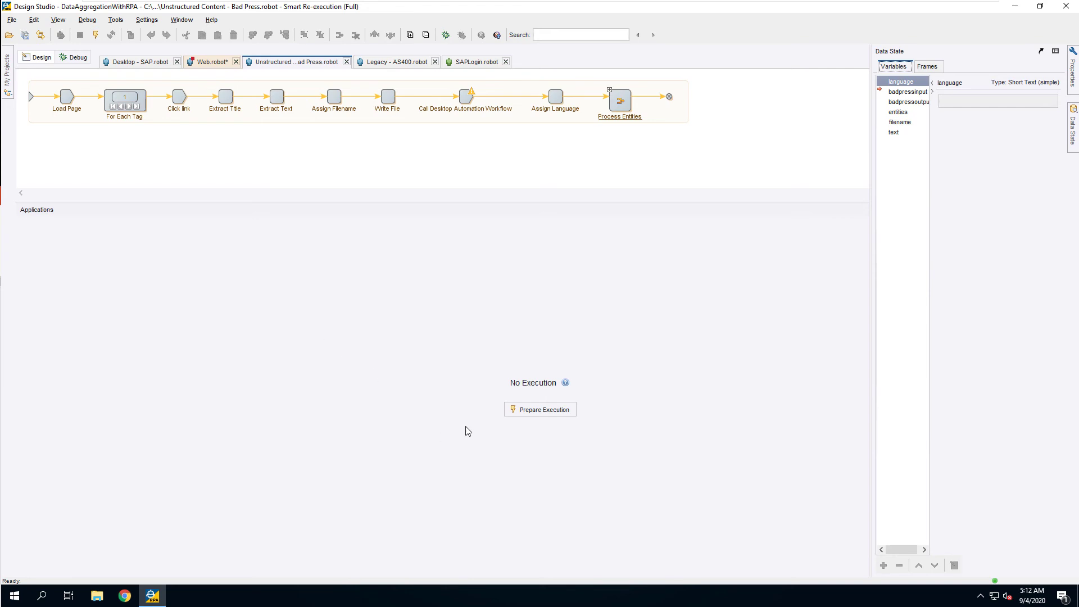
{"action": "left_click", "coordinate": [516, 410]}
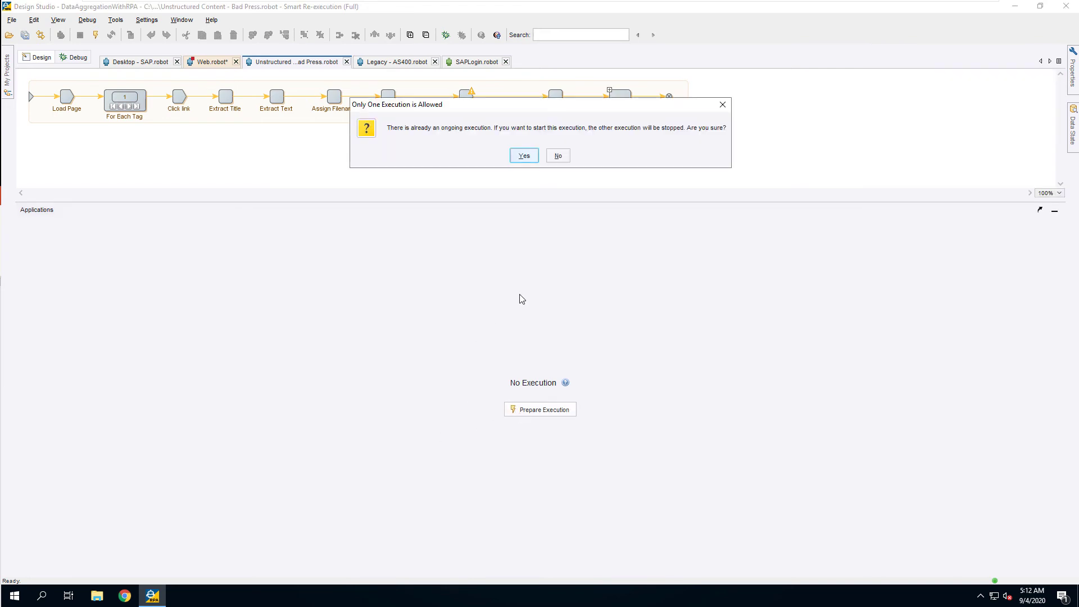
{"action": "left_click", "coordinate": [527, 157]}
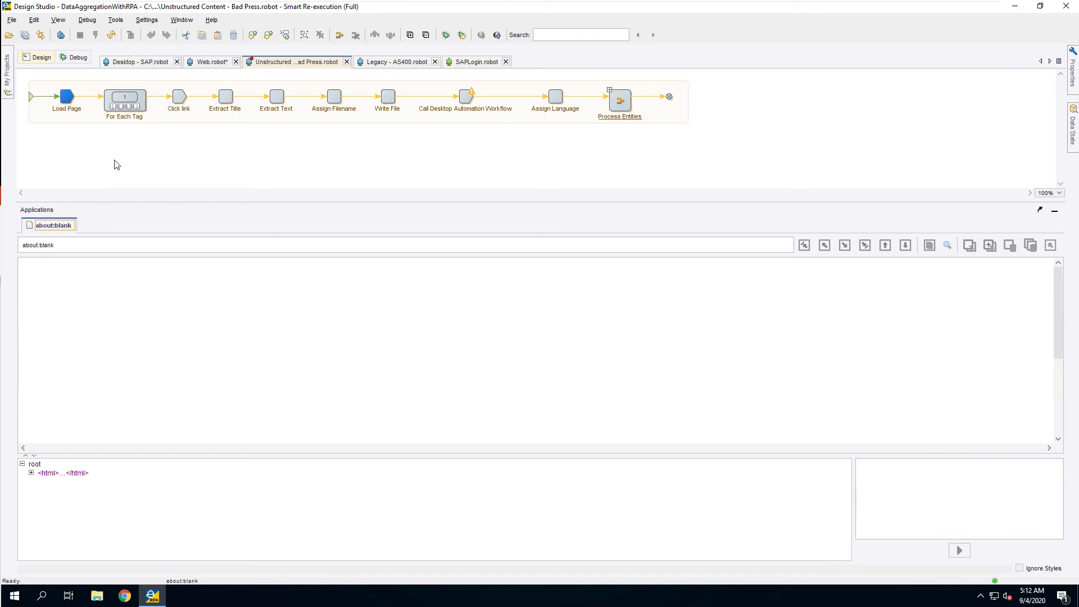
Step: Set the badpressinput variable's name to keanu reeves in the Bad Press robot's debug view
{"action": "left_click", "coordinate": [71, 58]}
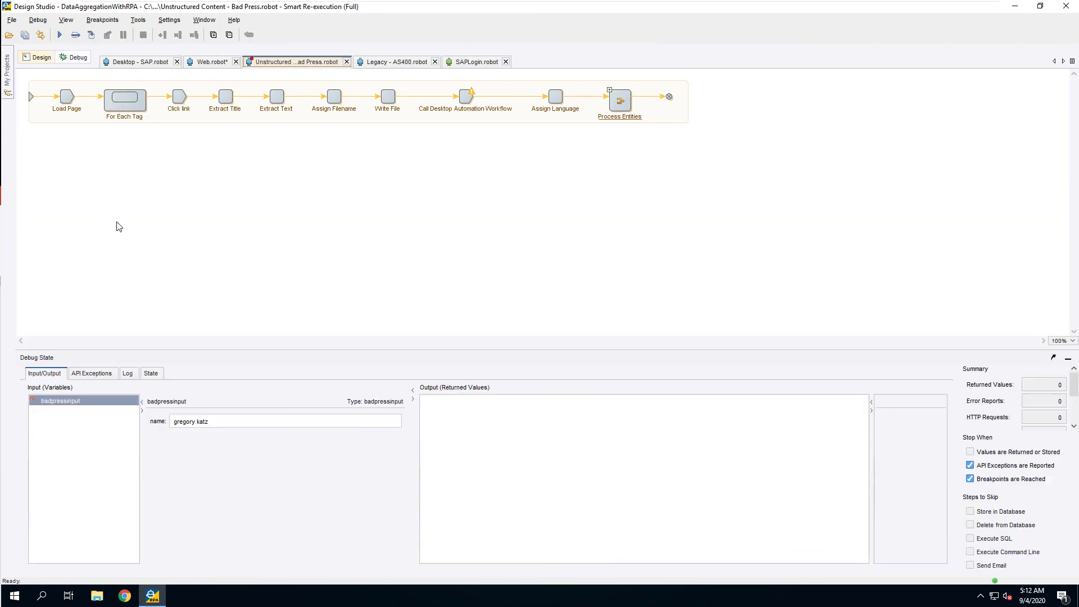
{"action": "left_click_drag", "start_coordinate": [217, 419], "coordinate": [152, 414]}
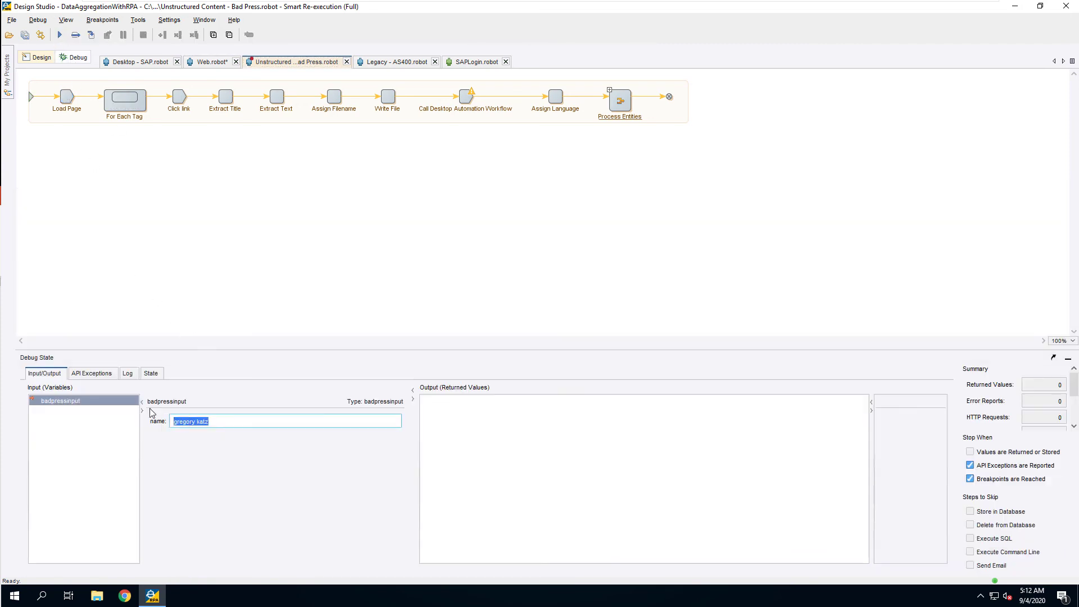
{"action": "type", "text": "keanu"}
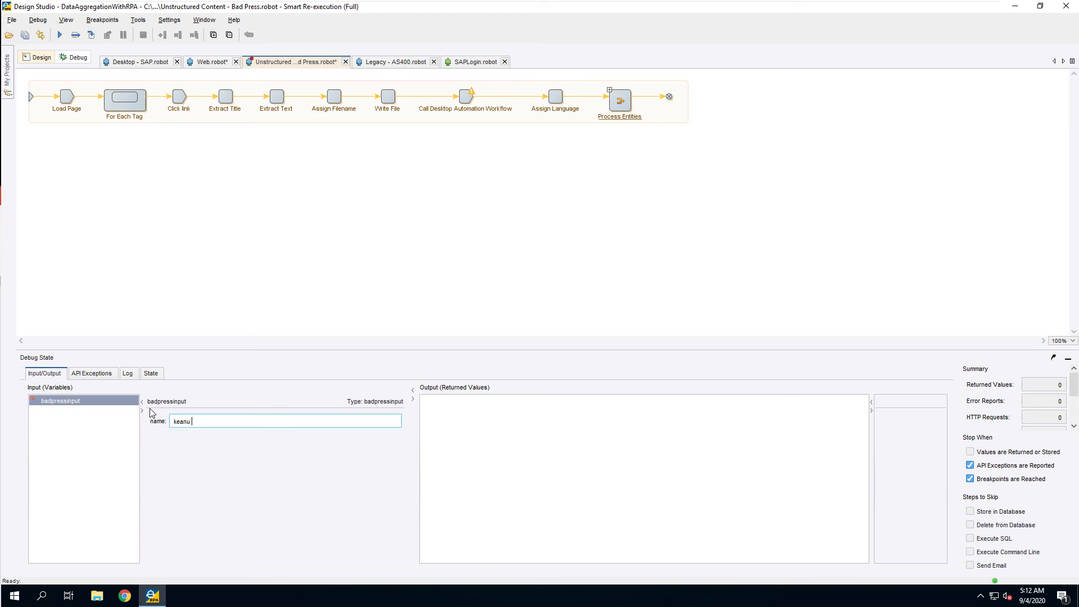
{"action": "type", "text": " reeves"}
Step: Execute the Bad Press robot in design view up to Click link and Assign Filename, examining the news results and opened article
{"action": "left_click", "coordinate": [37, 58]}
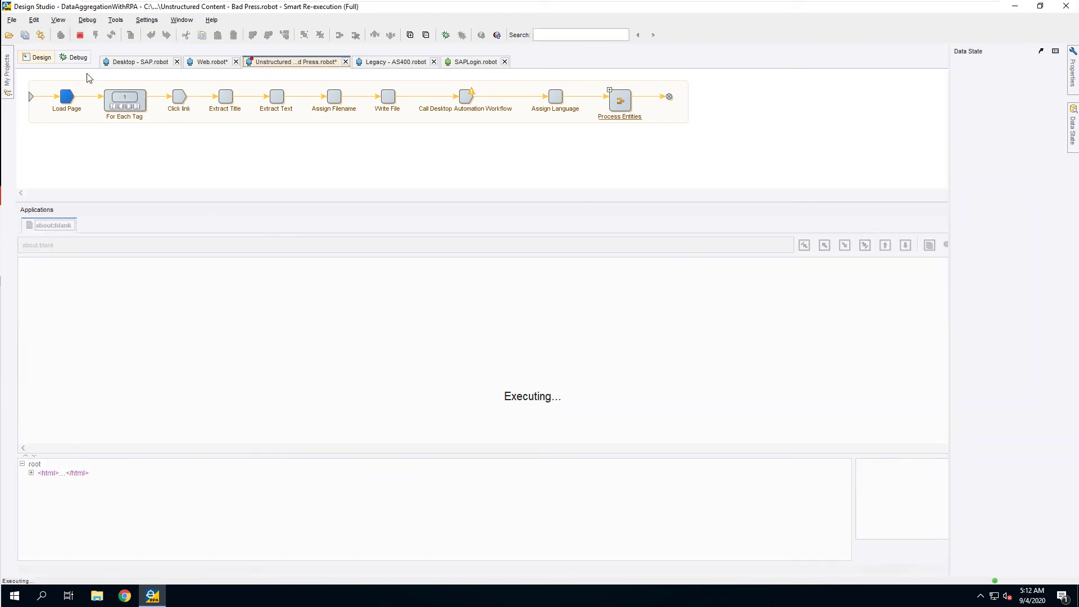
{"action": "left_click", "coordinate": [180, 100]}
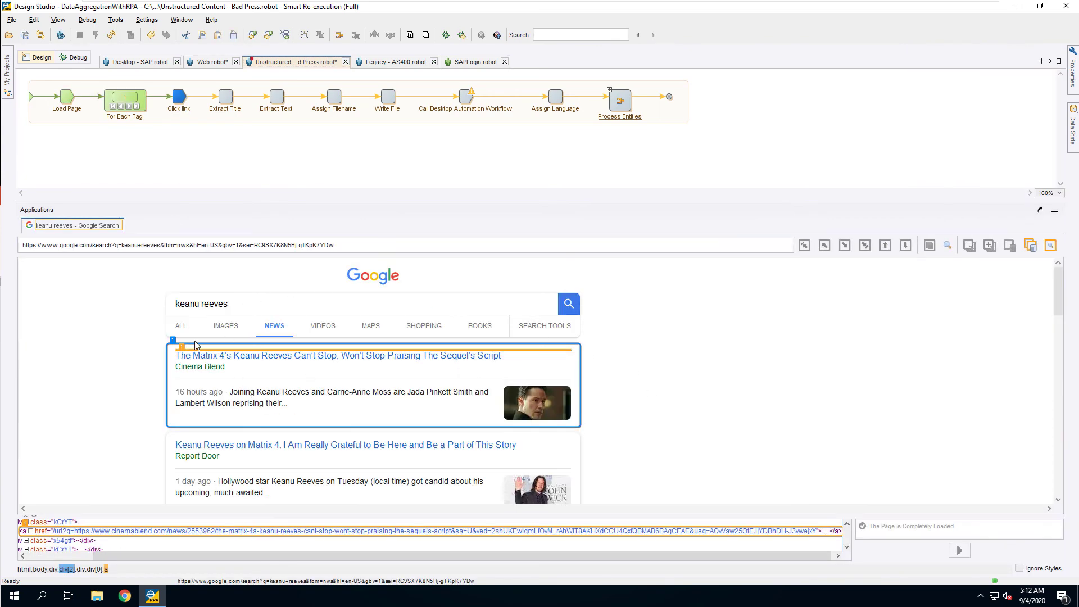
{"action": "scroll", "coordinate": [573, 393], "scroll_direction": "down", "scroll_amount": 3}
{"action": "scroll", "coordinate": [573, 391], "scroll_direction": "up", "scroll_amount": 3}
{"action": "left_click", "coordinate": [335, 98]}
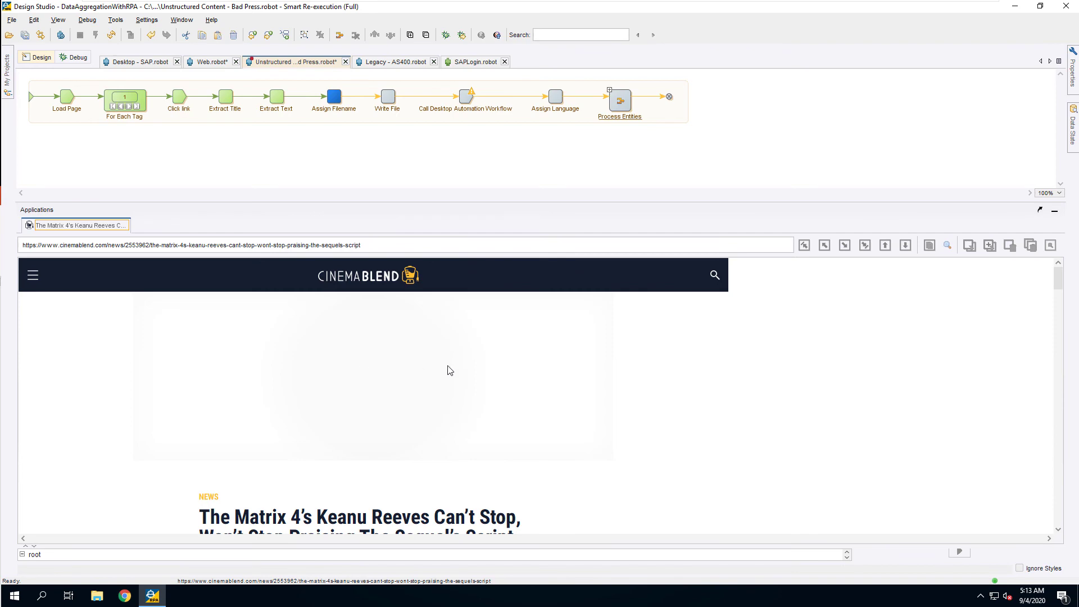
{"action": "scroll", "coordinate": [450, 371], "scroll_direction": "down", "scroll_amount": 5}
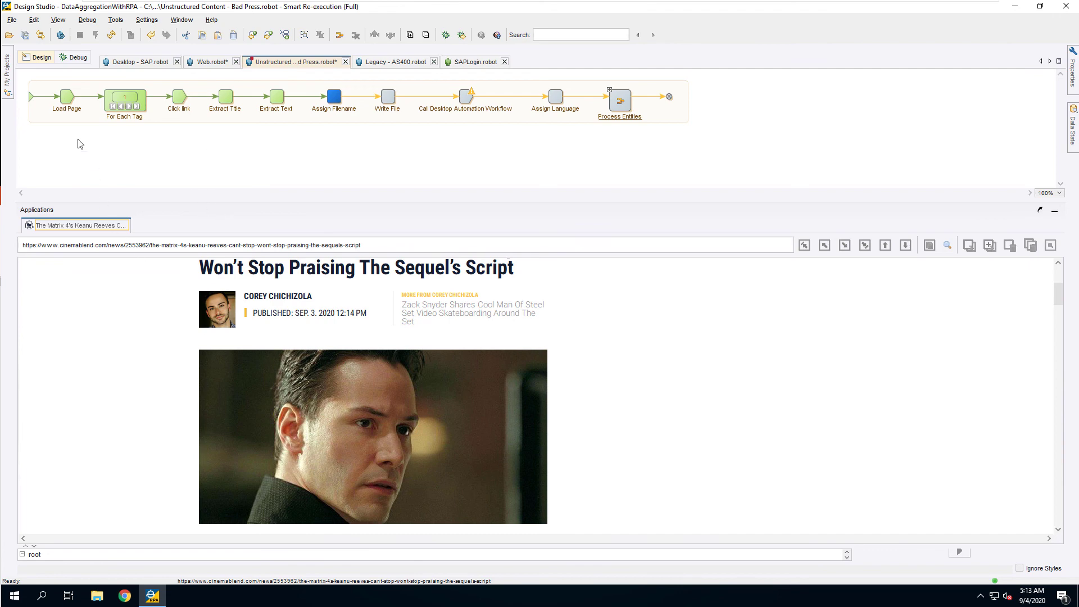
Step: Run the Bad Press robot in debug mode, replacing the ongoing execution, and review the returned badpressoutput fields
{"action": "left_click", "coordinate": [73, 58]}
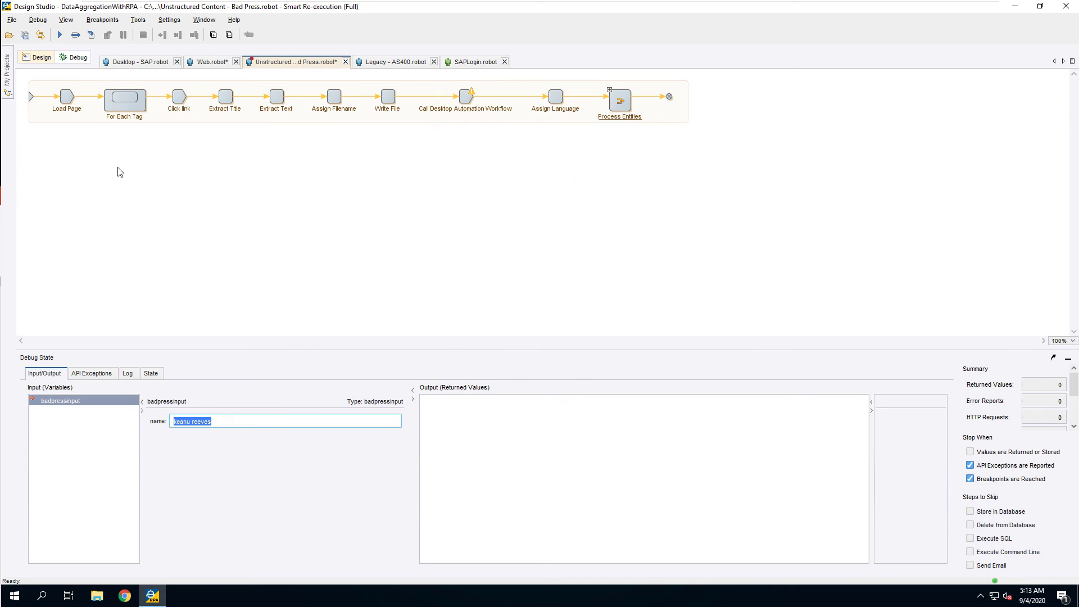
{"action": "left_click", "coordinate": [59, 35]}
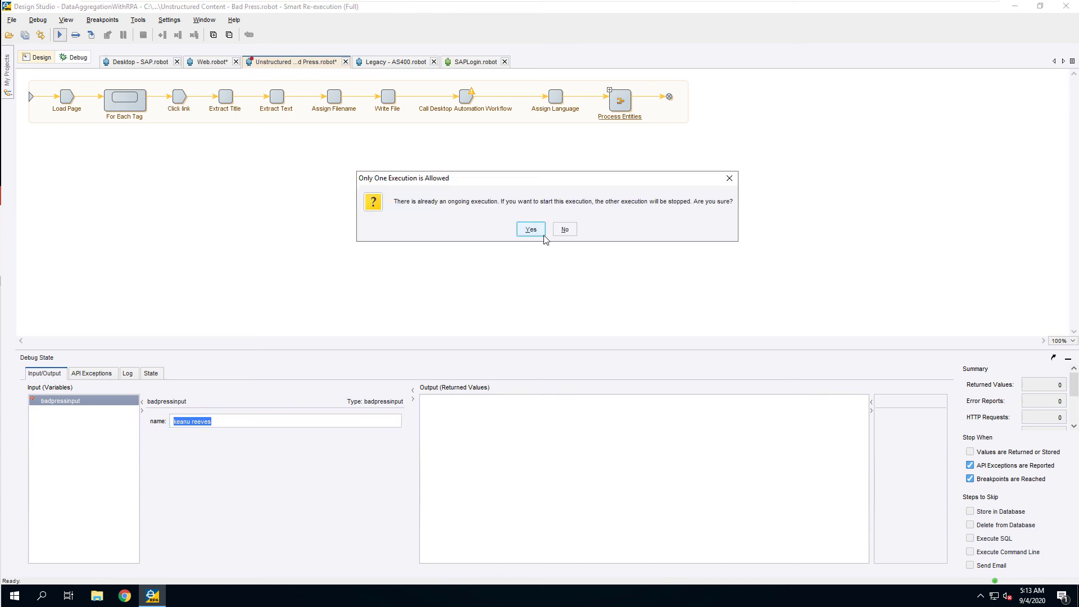
{"action": "left_click", "coordinate": [530, 229]}
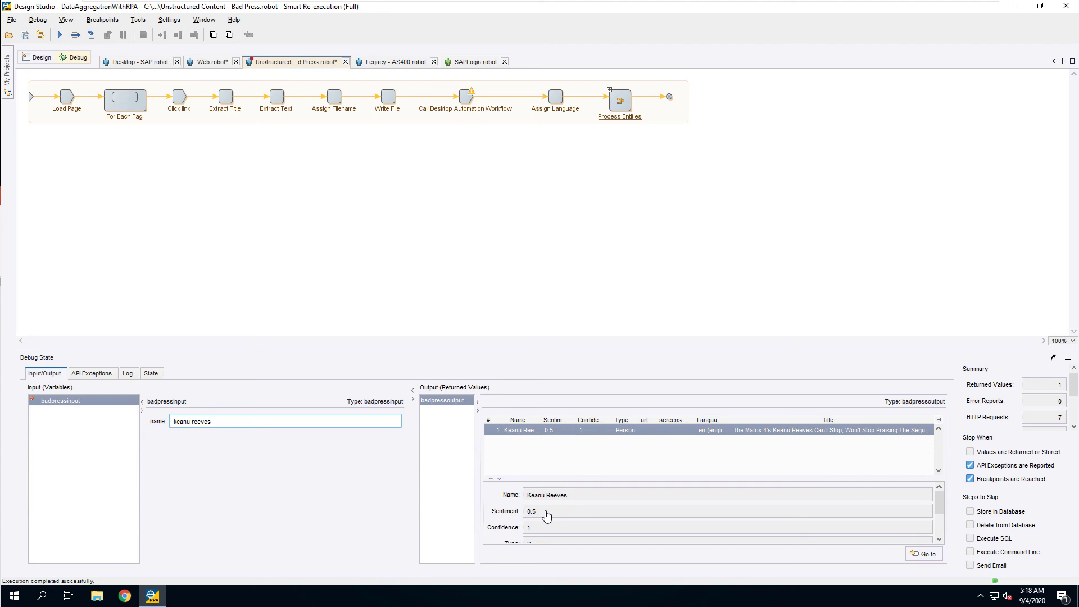
{"action": "left_click_drag", "start_coordinate": [939, 502], "coordinate": [939, 511]}
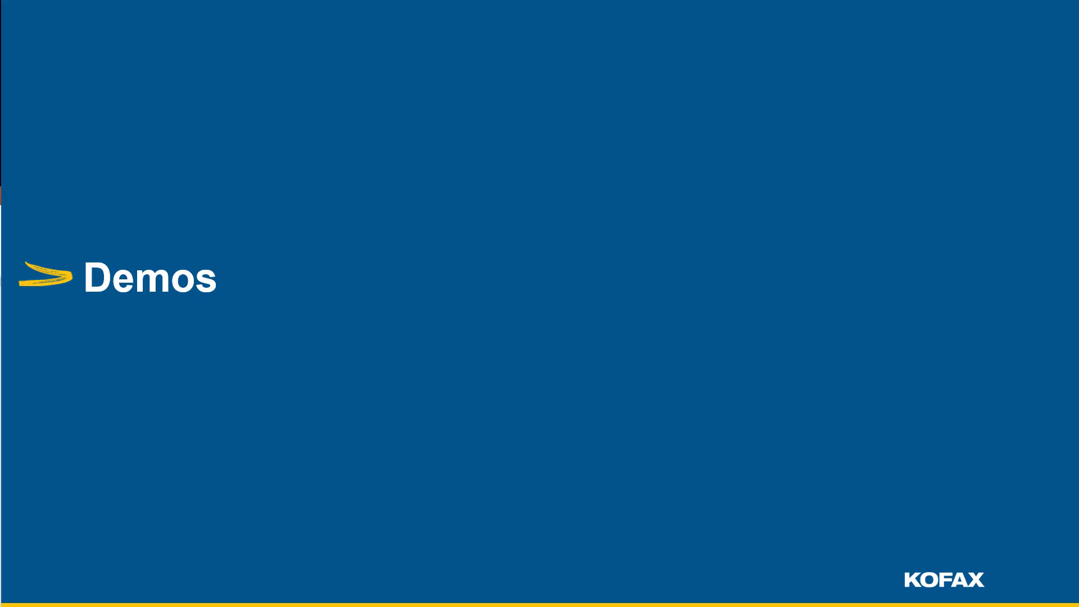
{"action": "left_click", "coordinate": [75, 526]}
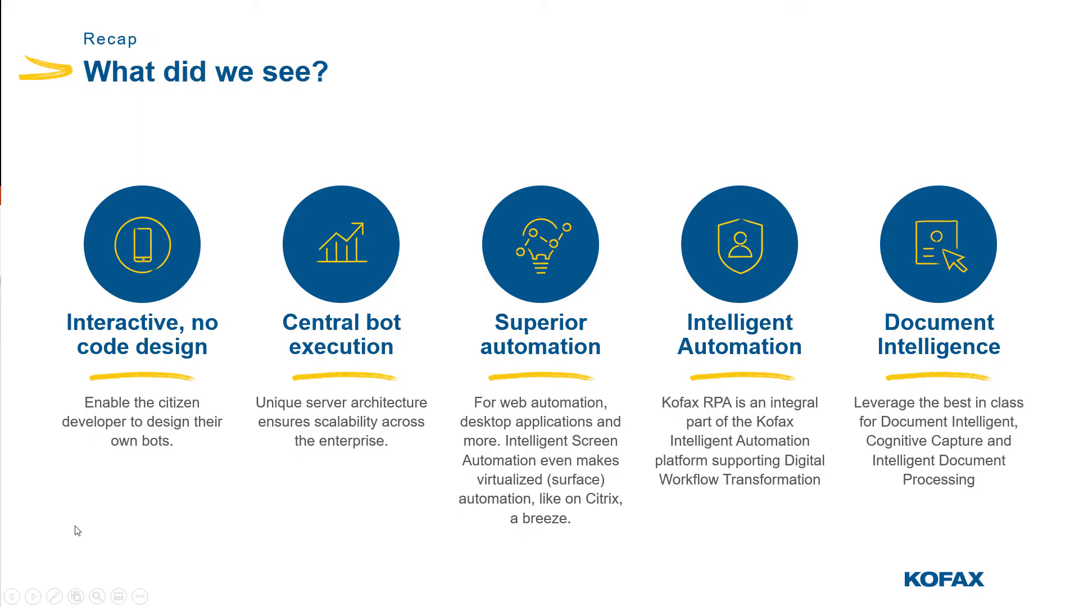